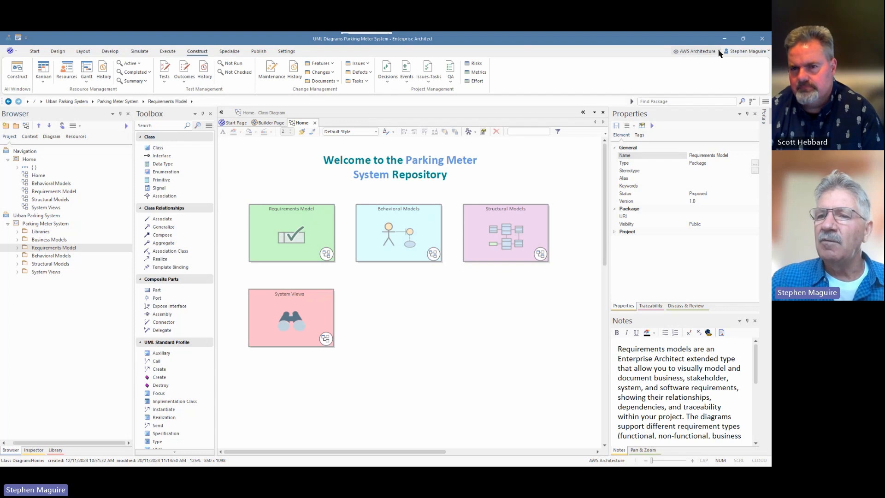
- Switch the modelling perspective from AWS Architecture to All UML
click(719, 52)
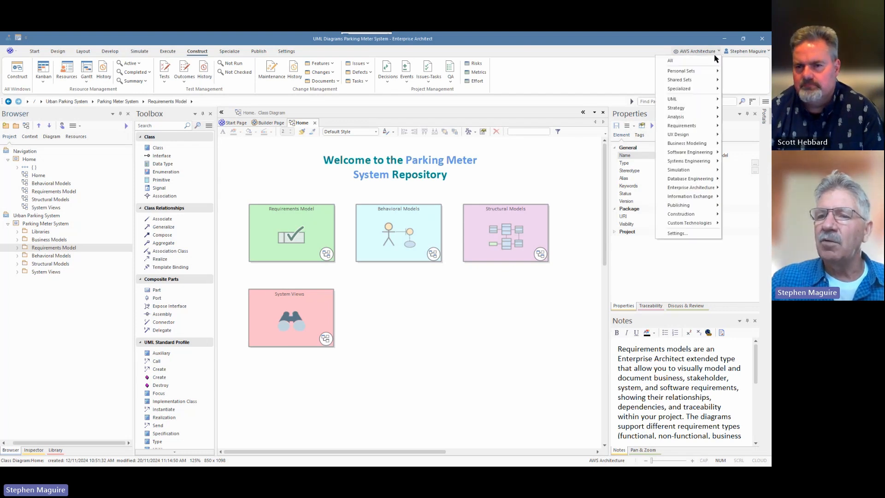
mouse_move(689, 101)
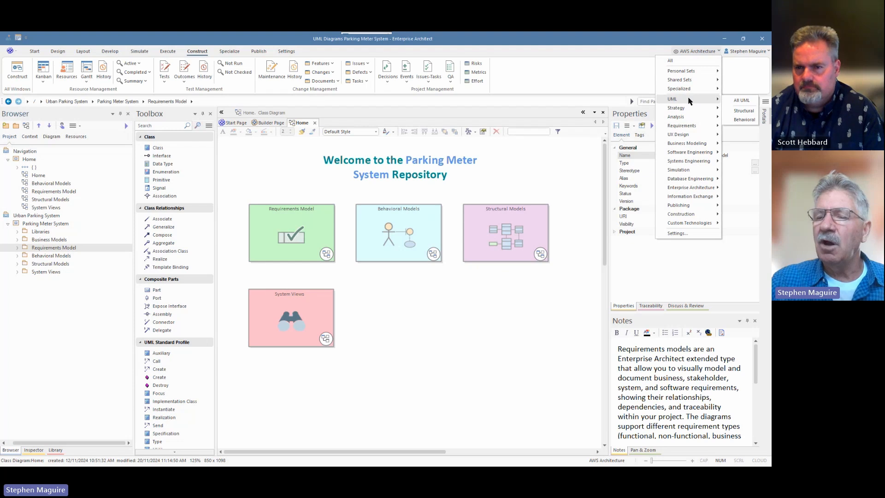
click(743, 100)
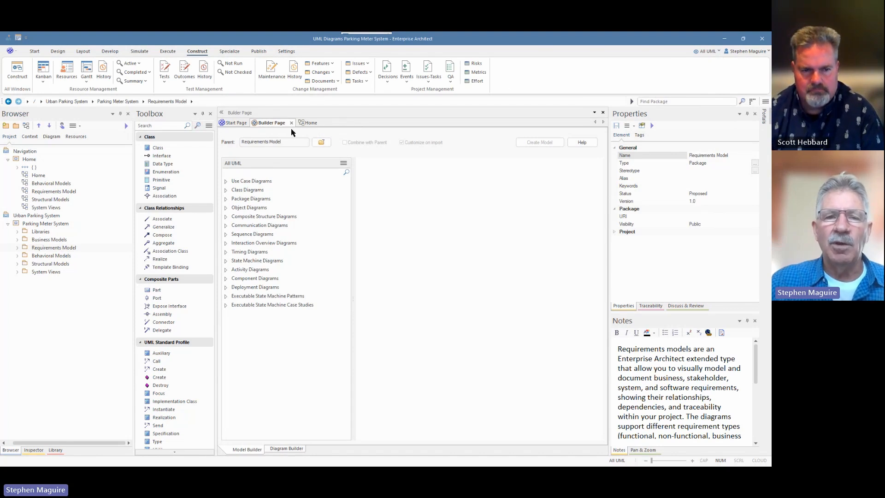
- Open the Class Model diagram from the home diagram's Structural Models and locate its Parking Meter class in the project Browser
click(308, 123)
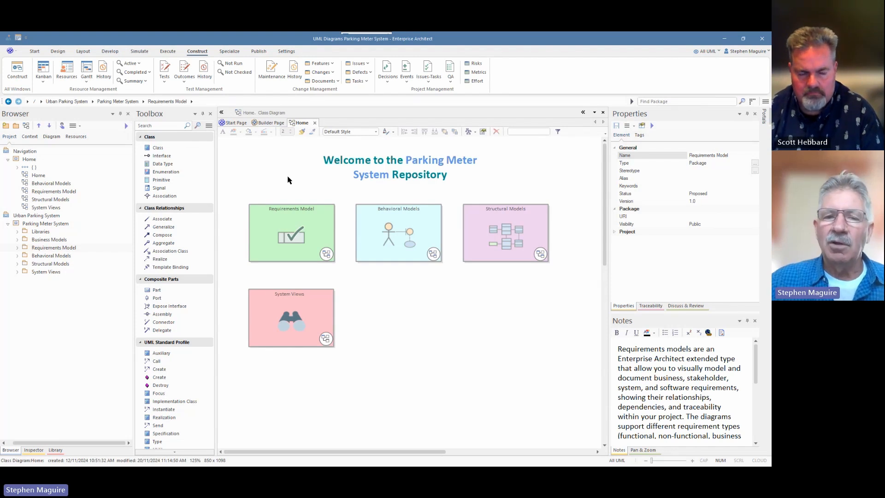
double_click(510, 238)
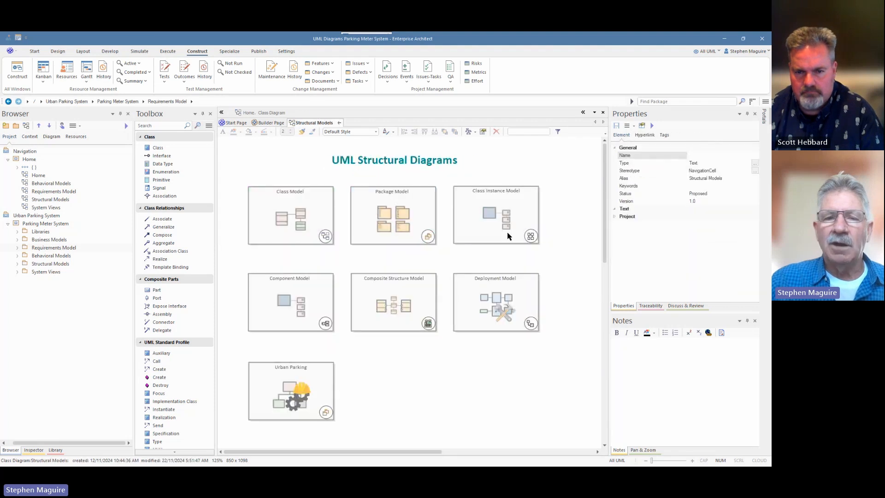
double_click(299, 230)
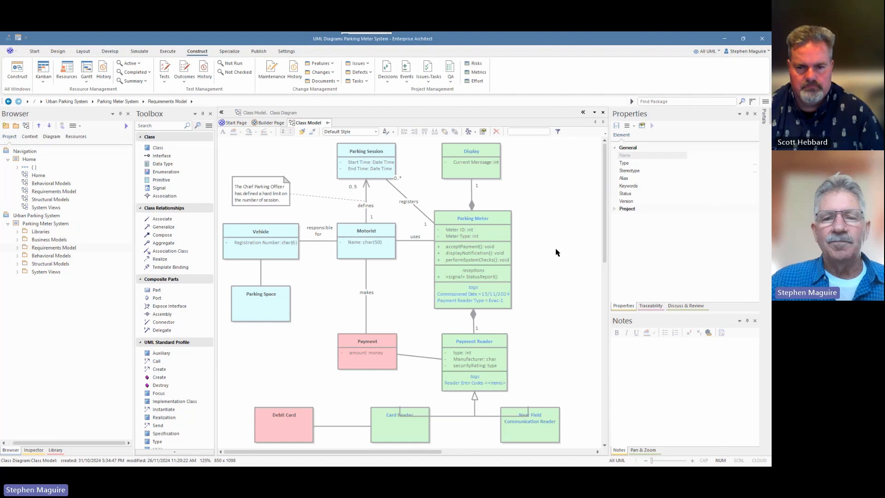
click(499, 222)
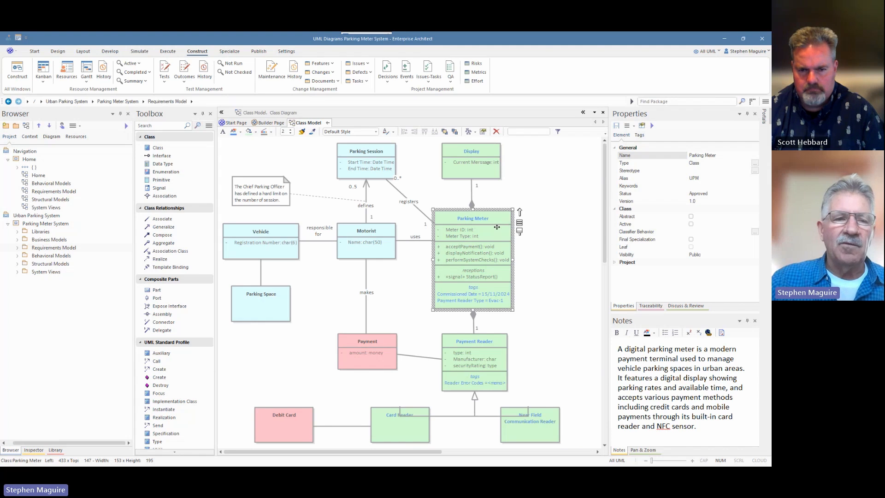
click(61, 126)
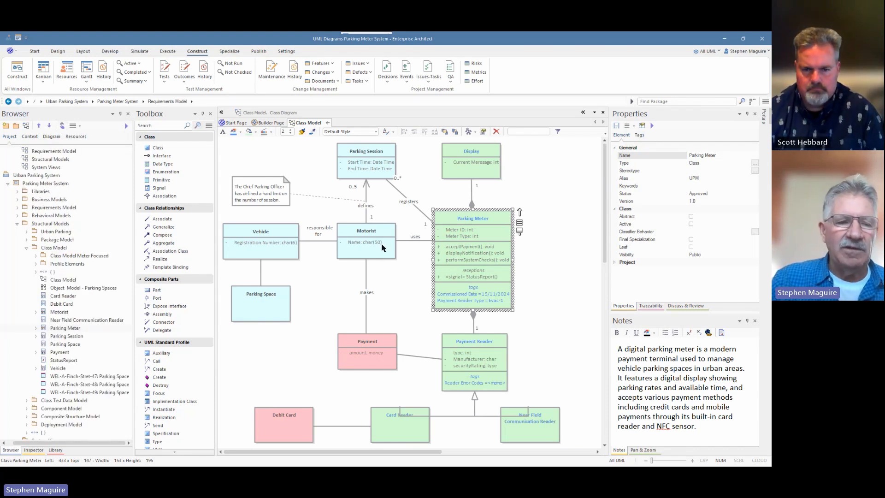
- Inspect the Parking Meter class in the Inspector, going through its status, summary, traceability and details
click(34, 451)
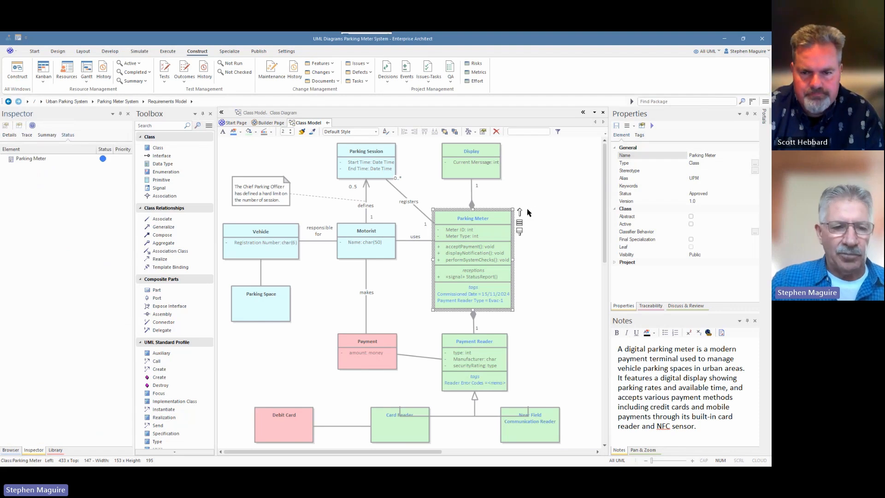
click(531, 185)
click(494, 218)
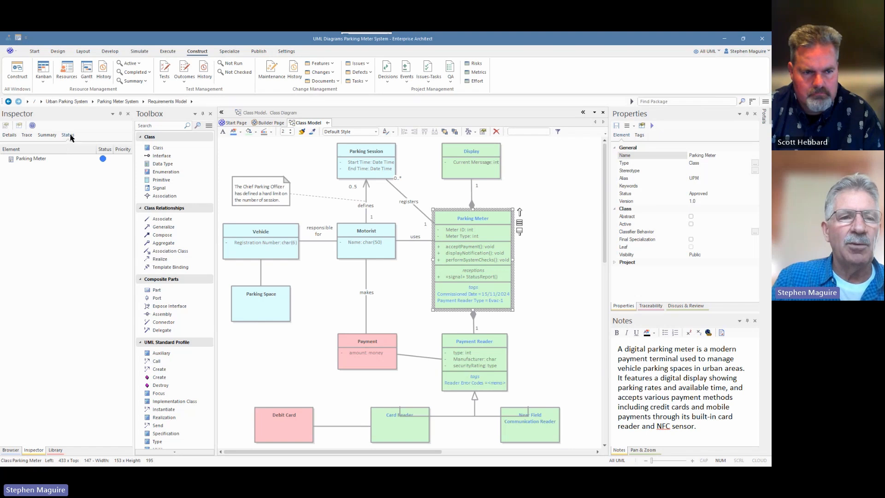
click(48, 139)
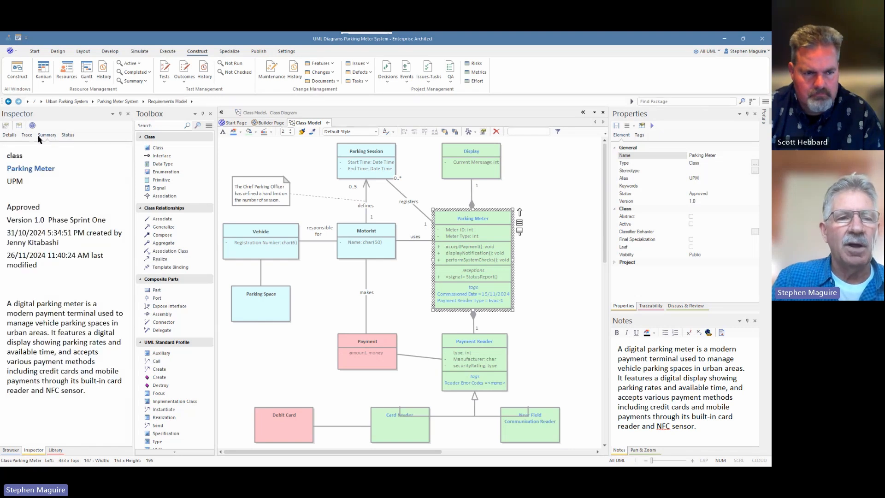
click(29, 138)
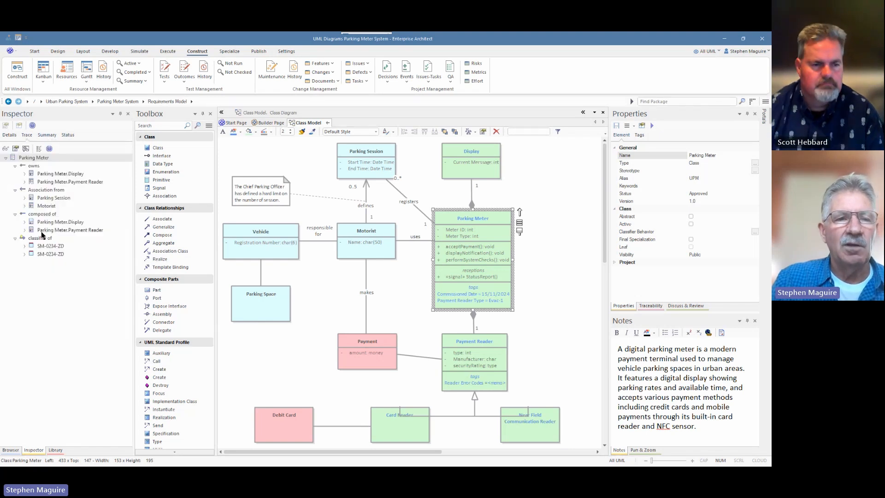
click(10, 135)
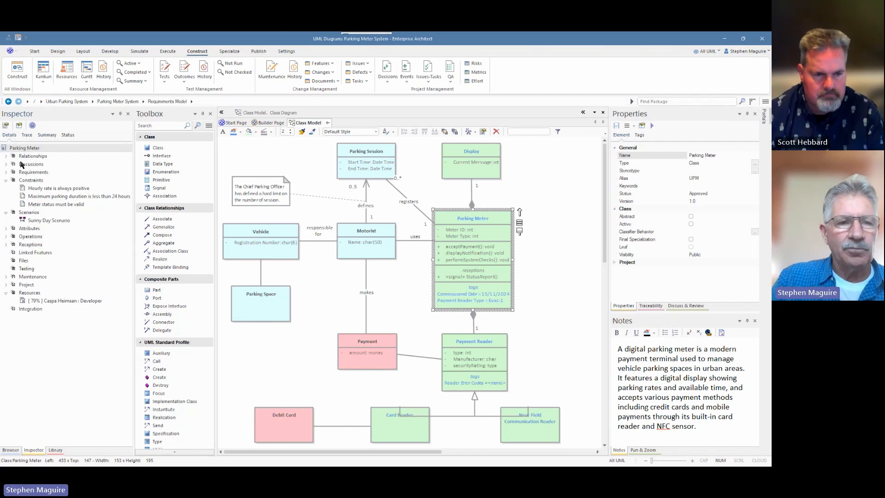
- Review the Parking Meter's relationships list and discussions, collapse its Constraints and Scenarios, and close the relationships list
click(6, 180)
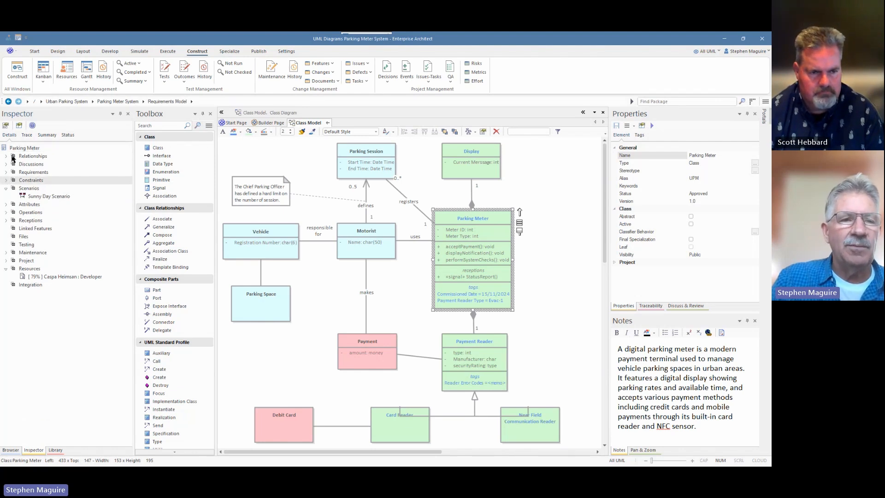
double_click(8, 157)
click(5, 156)
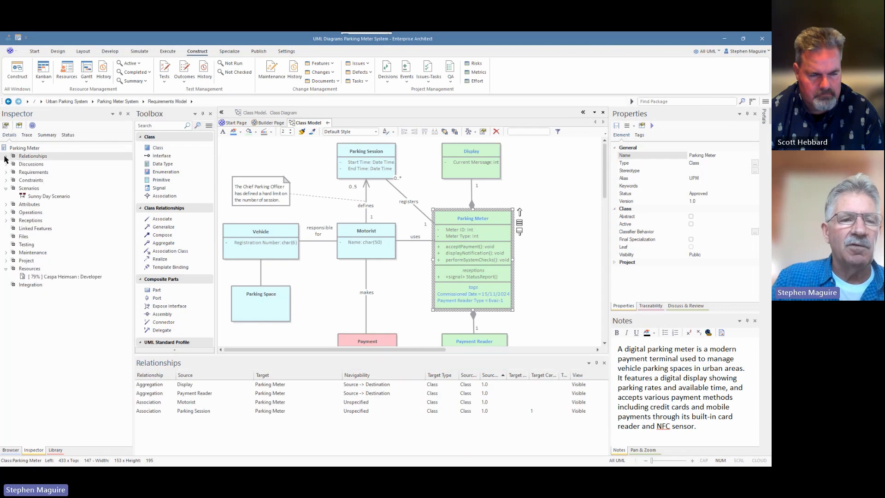
click(6, 164)
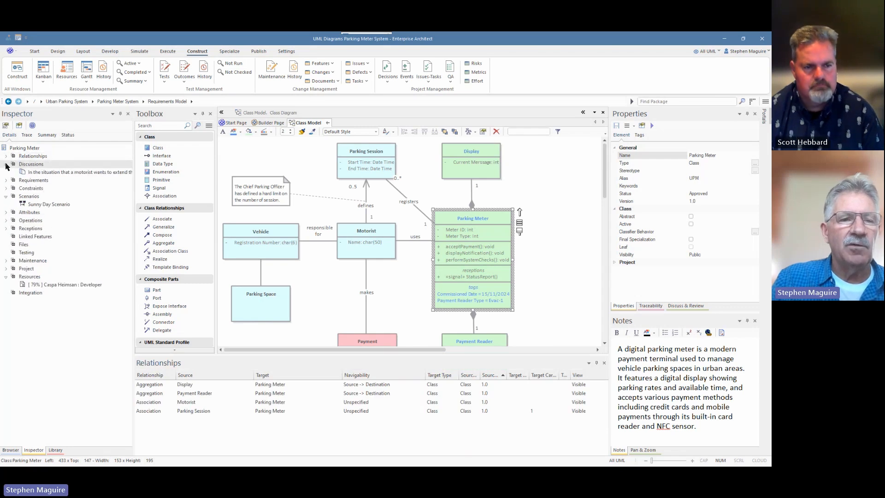
click(6, 197)
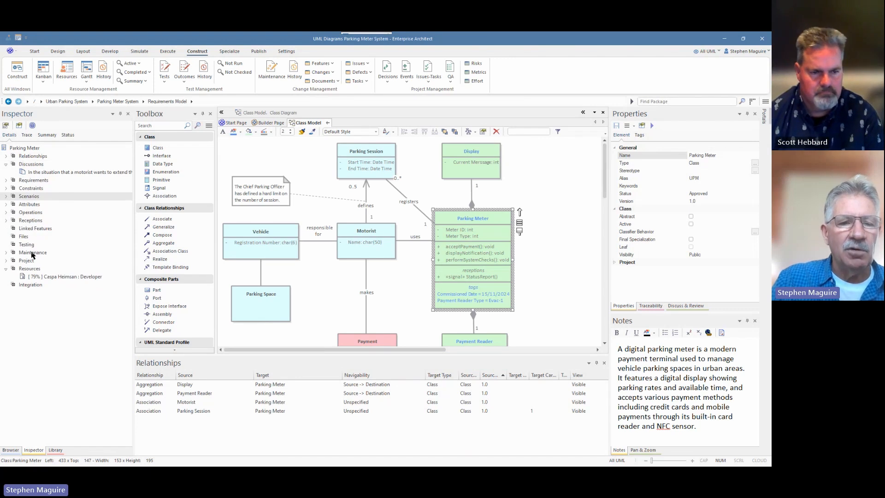
click(604, 363)
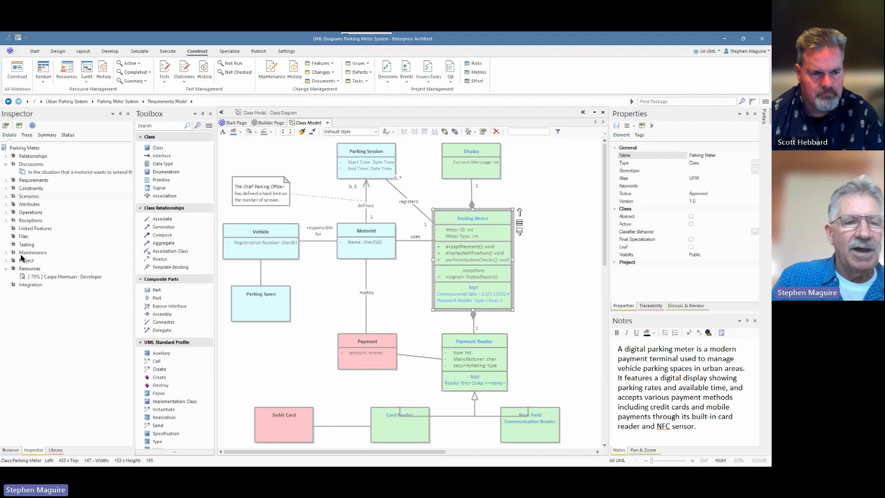
- Review the Parking Meter's maintenance items: the Send Expiry Warning to Motorist feature and the Relocate the solar panel array change
click(6, 253)
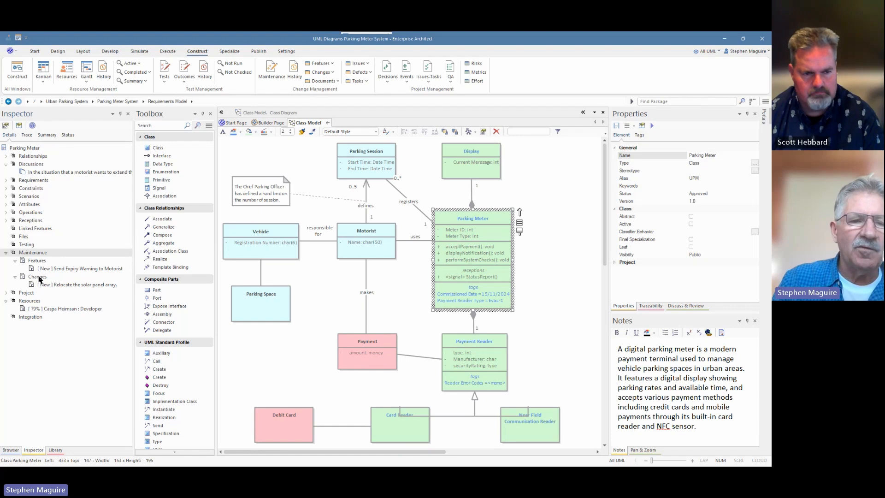
click(72, 269)
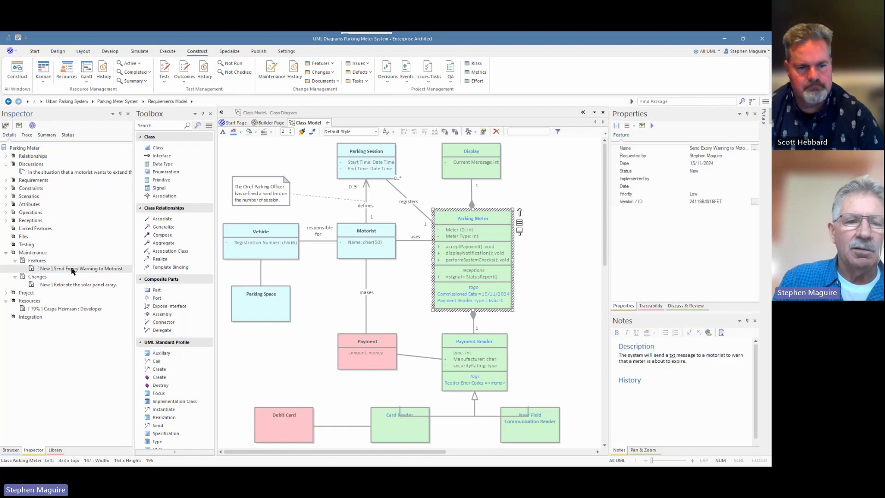
double_click(73, 270)
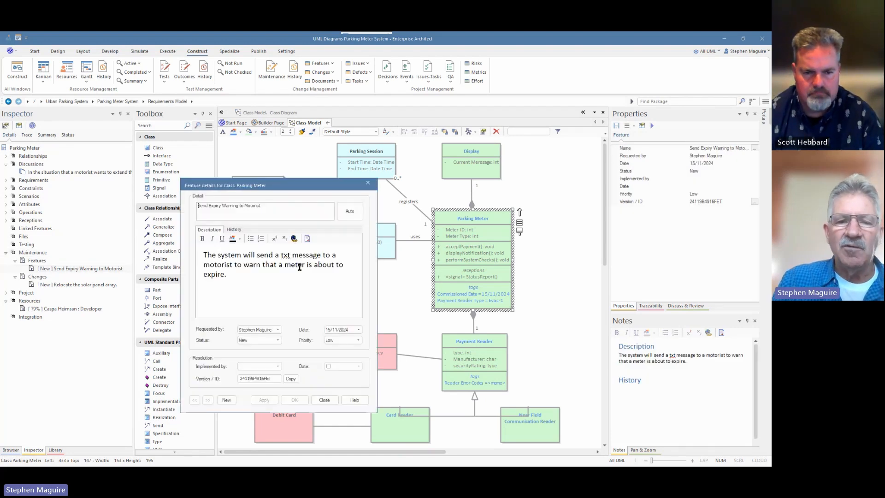
click(368, 183)
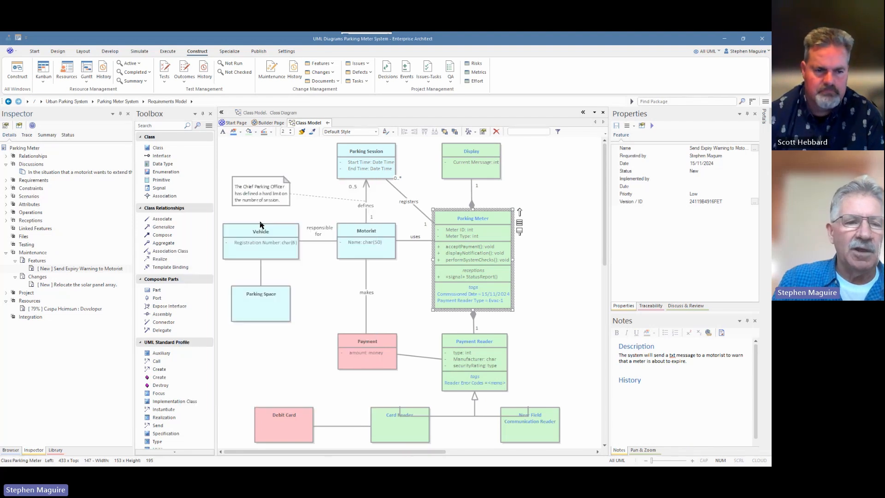
double_click(87, 285)
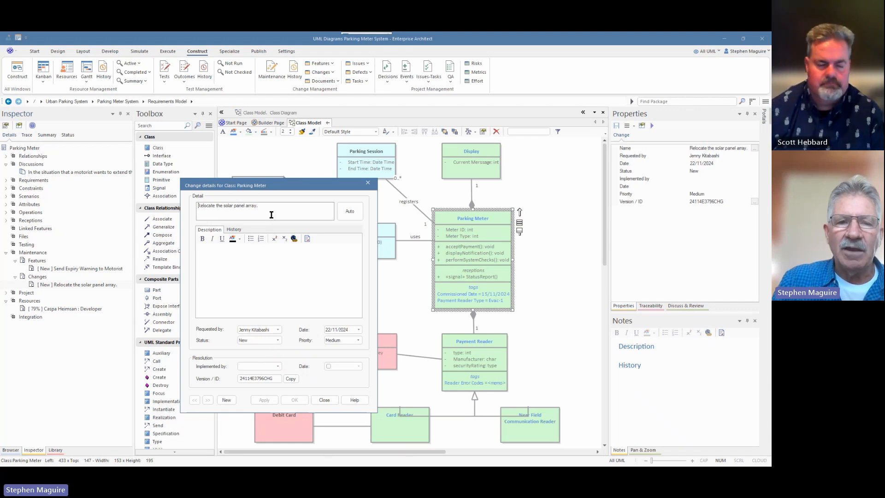
click(368, 184)
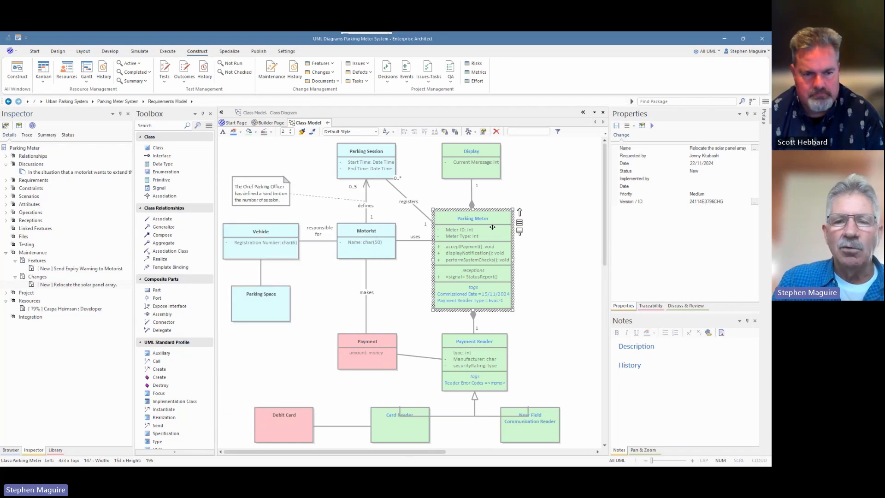
right_click(41, 253)
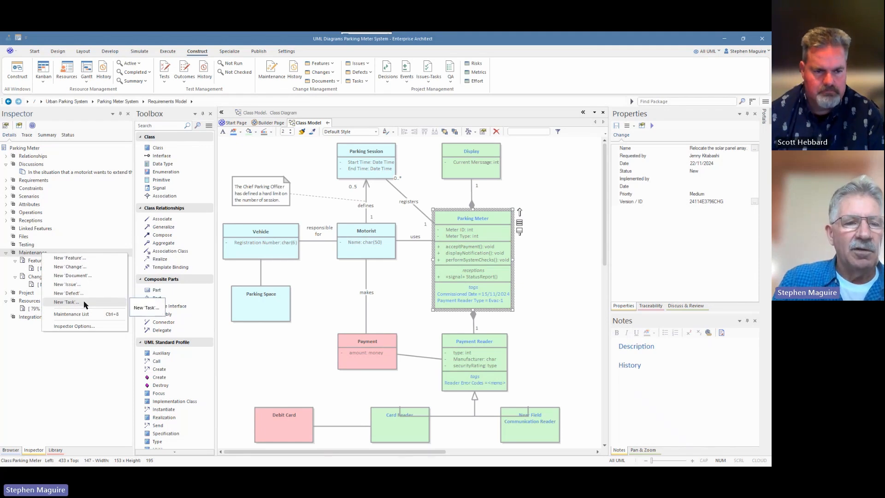
click(87, 258)
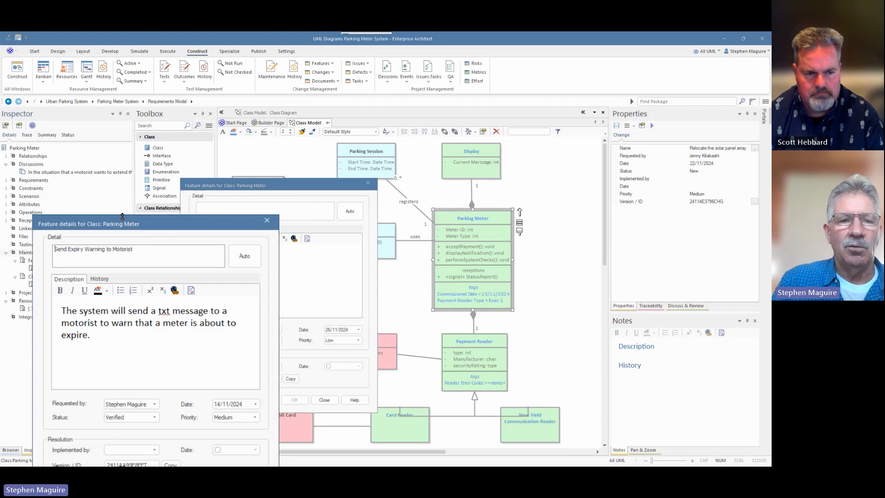
drag(149, 226, 507, 105)
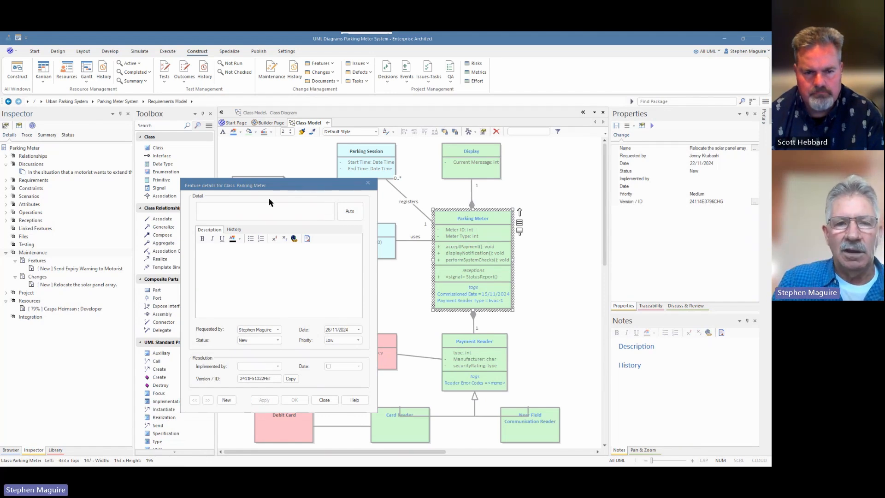
click(368, 183)
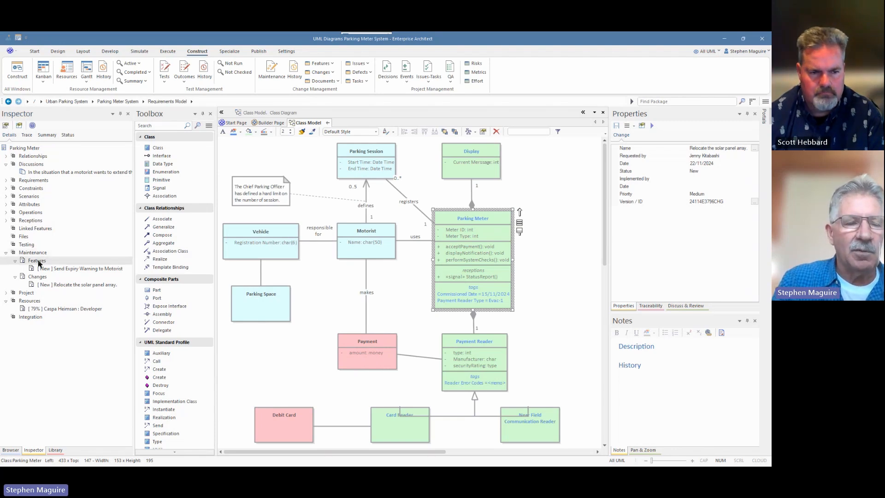
- Start a new Parking Meter feature "Viewable Display at Angles" with the description "The display screen is viewable from a rang of angles from 30 -150 degrees from the normal."
right_click(40, 261)
click(66, 266)
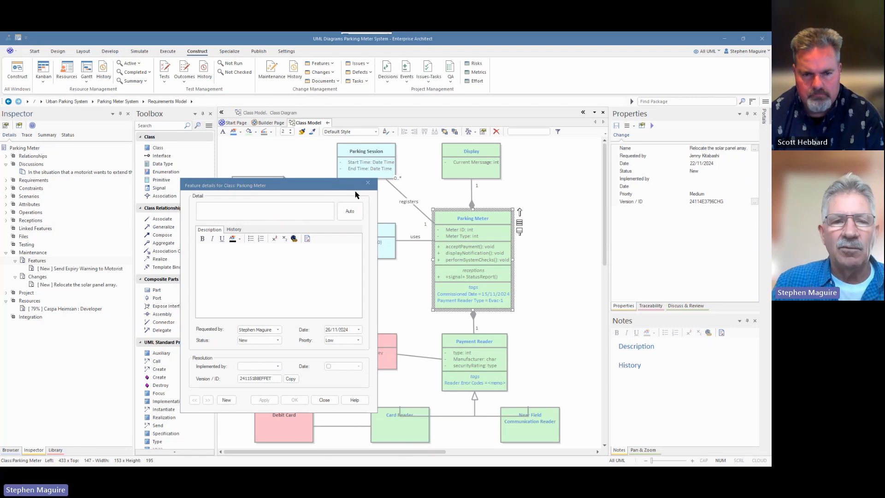
click(283, 206)
text(Viewable Display at Angles)
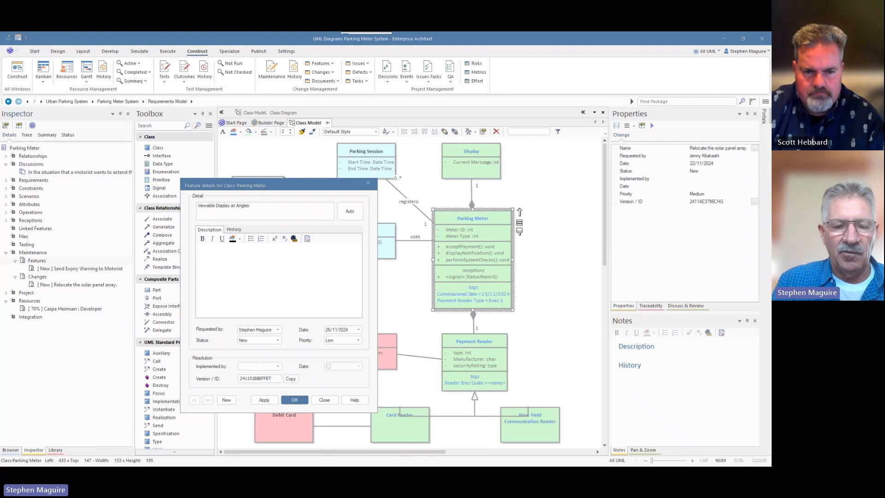
click(206, 251)
text(The display screen is viewable from a rang of angles from 30 -150 degrees from the normal.)
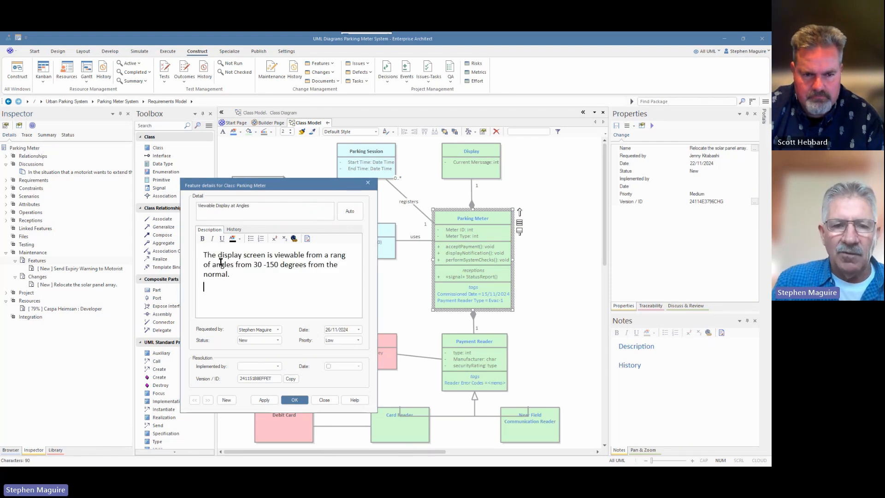
click(242, 274)
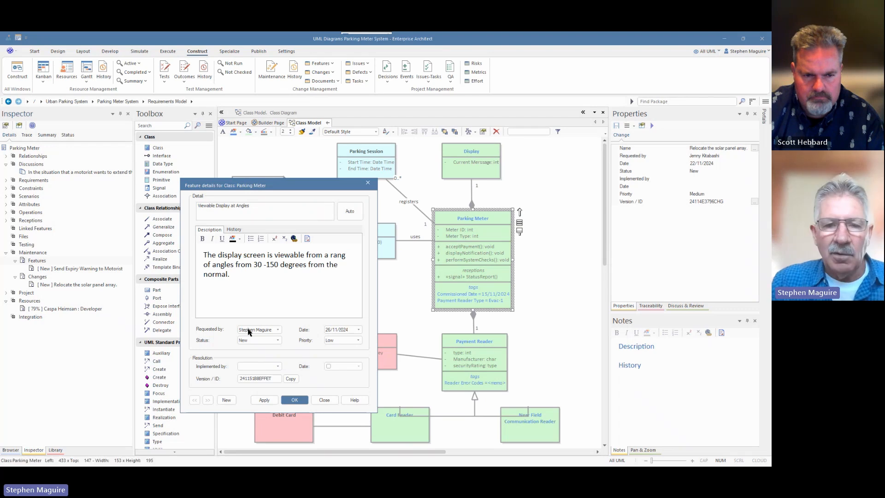
- Set the feature's requester to a different team member, its date to 22/11/2024, priority to Medium and status to Verified, and save it
click(278, 329)
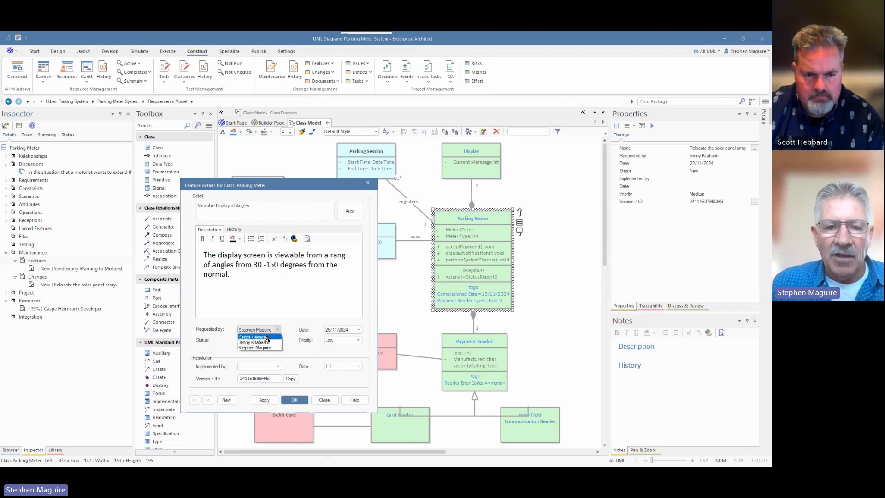
click(268, 337)
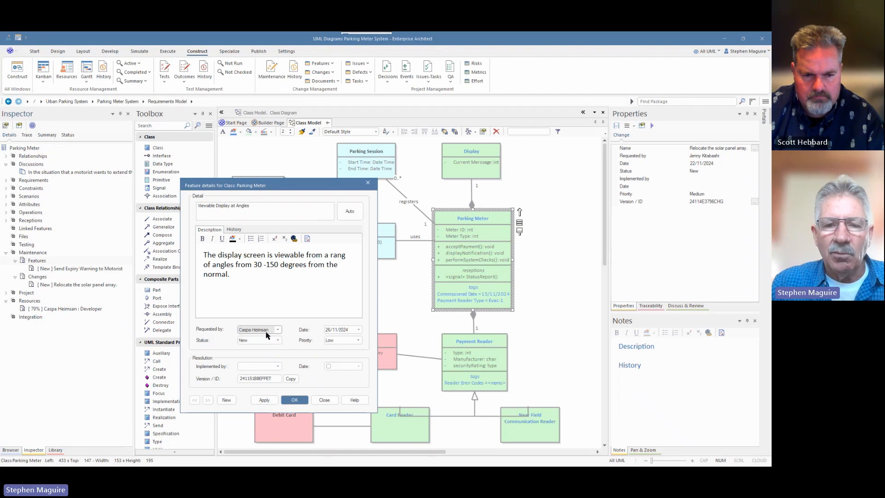
click(360, 329)
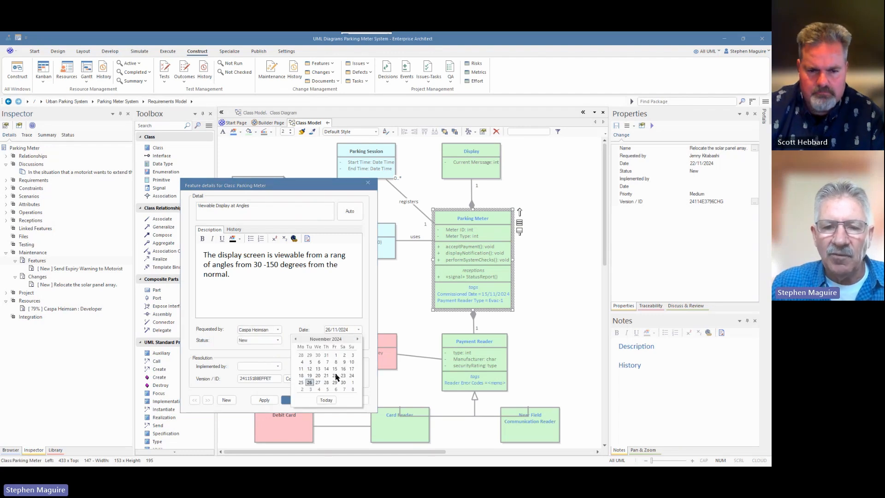
click(335, 375)
click(358, 340)
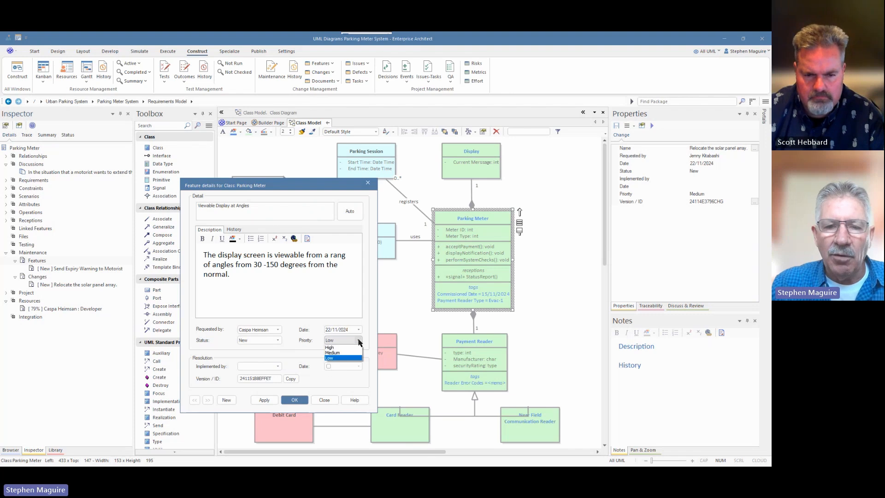
click(338, 351)
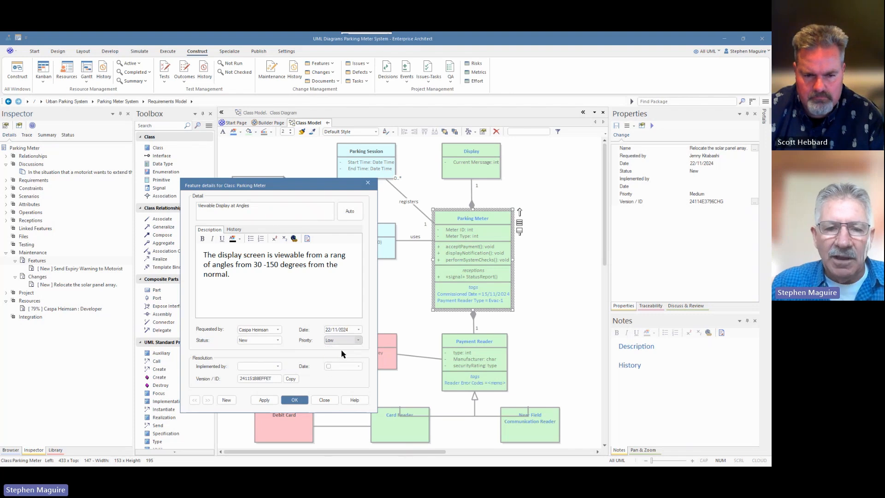
click(277, 340)
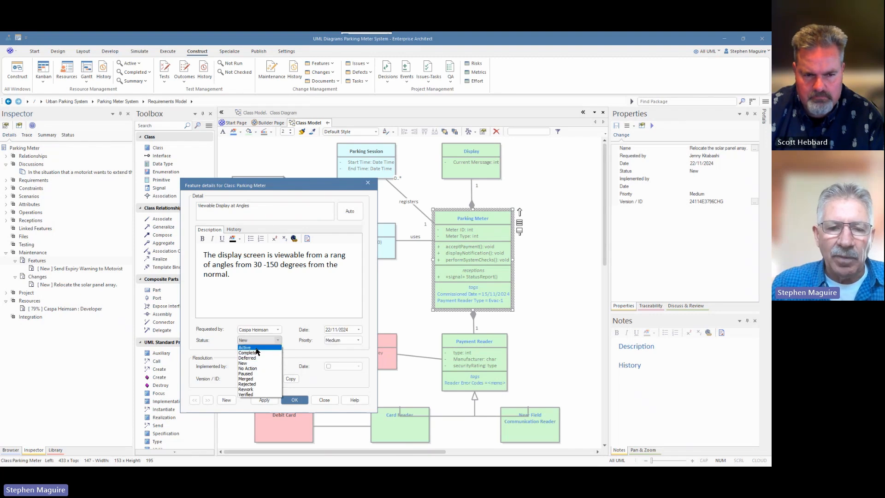
click(248, 394)
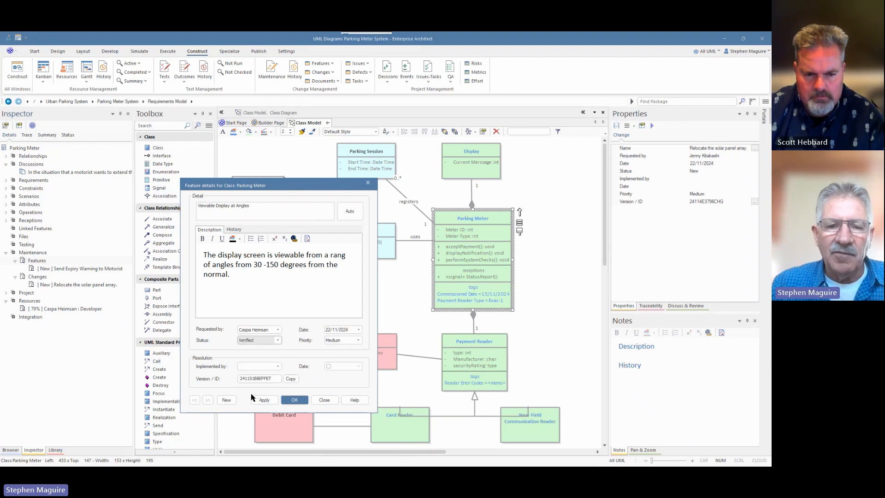
click(295, 400)
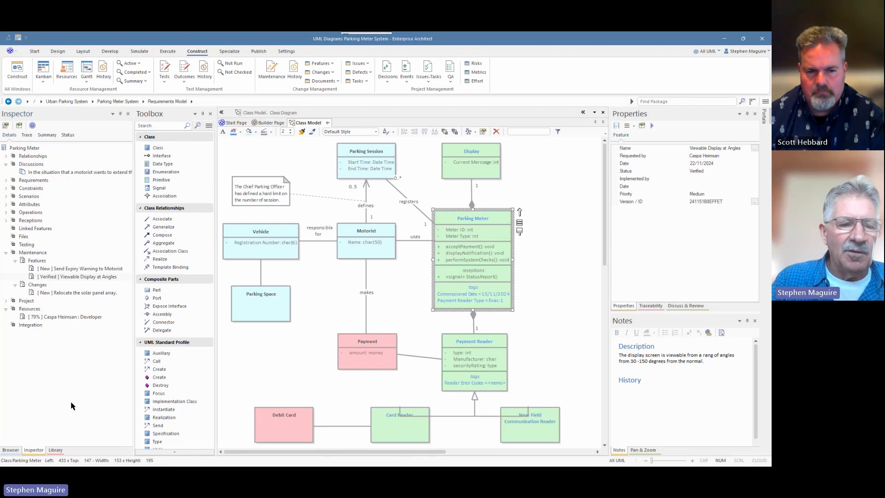
- Open the Class Model Meter Focused diagram from the project browser and view the maintenance items on the Parking Meter
click(10, 450)
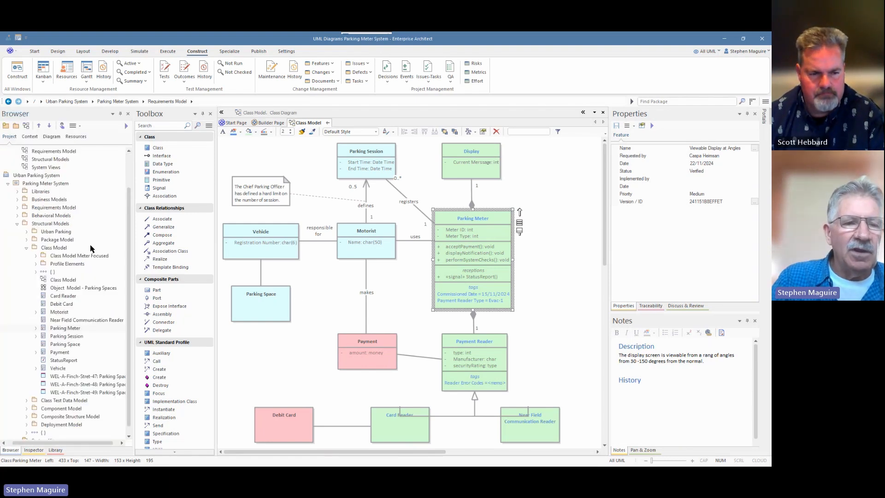
click(36, 256)
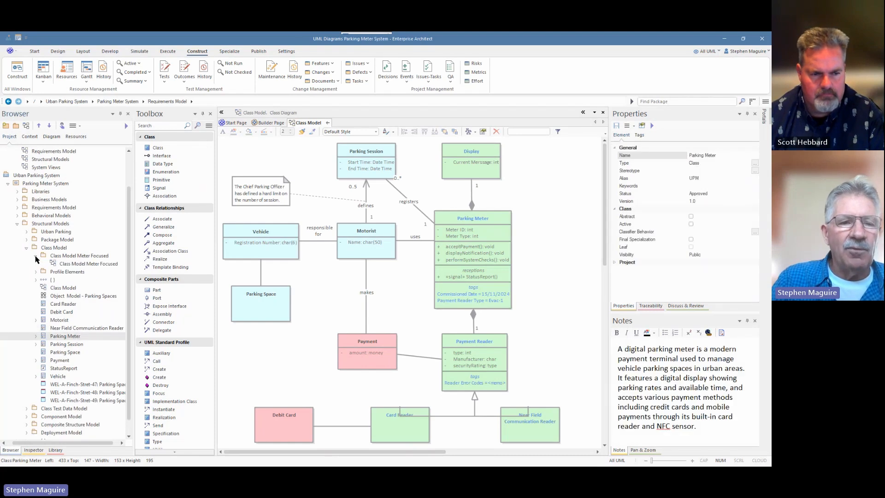
double_click(79, 264)
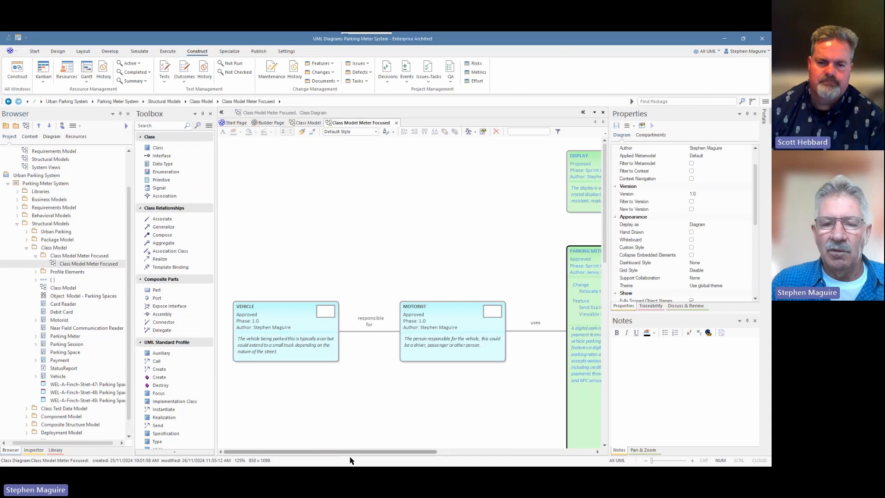
drag(355, 452, 449, 446)
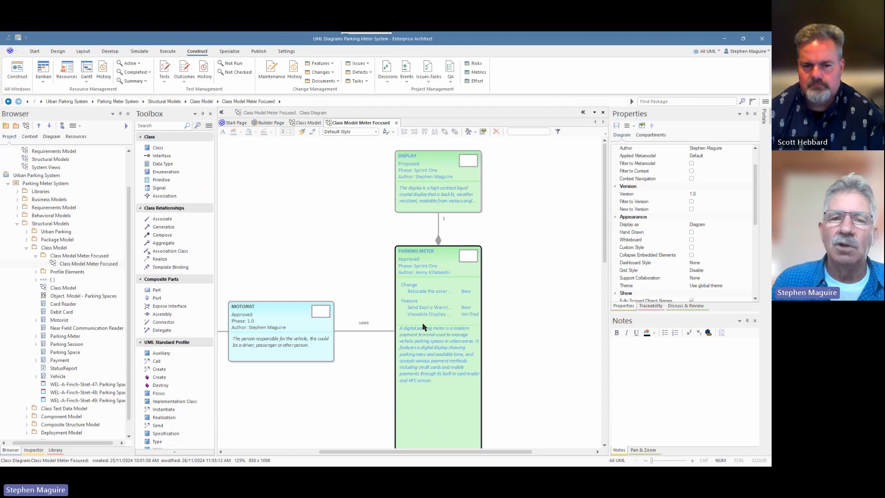
- Return to the Class Model diagram and show the Parking Meter's details in the Inspector
click(306, 123)
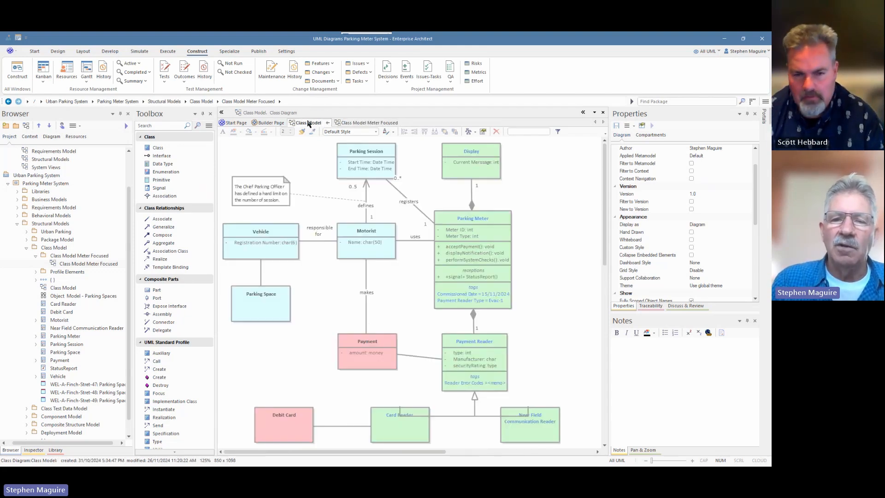
click(500, 218)
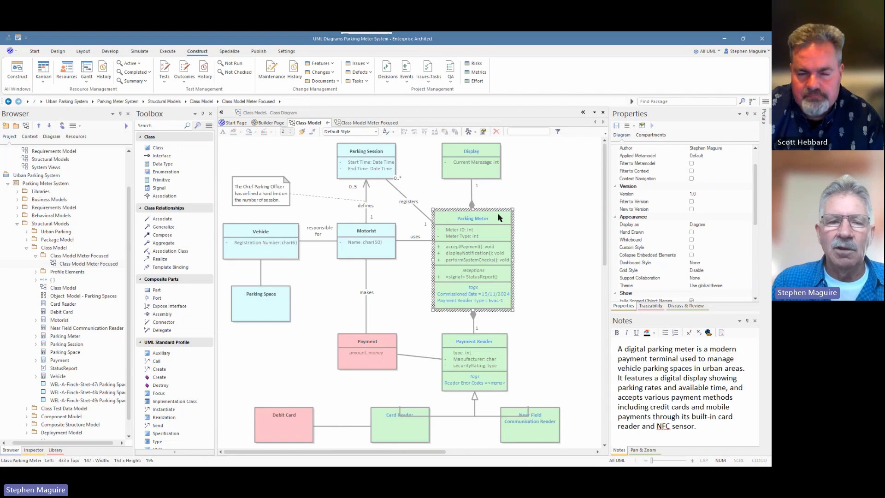
click(34, 450)
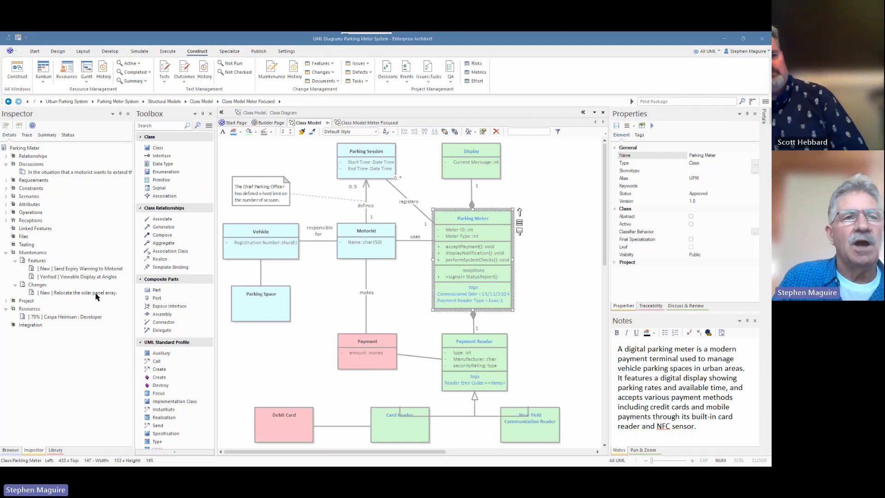
- Add a Parking Meter change "Display Messages" described as "The display messages appear too technical and should be re-written in a register familiar to the motorist."
right_click(35, 254)
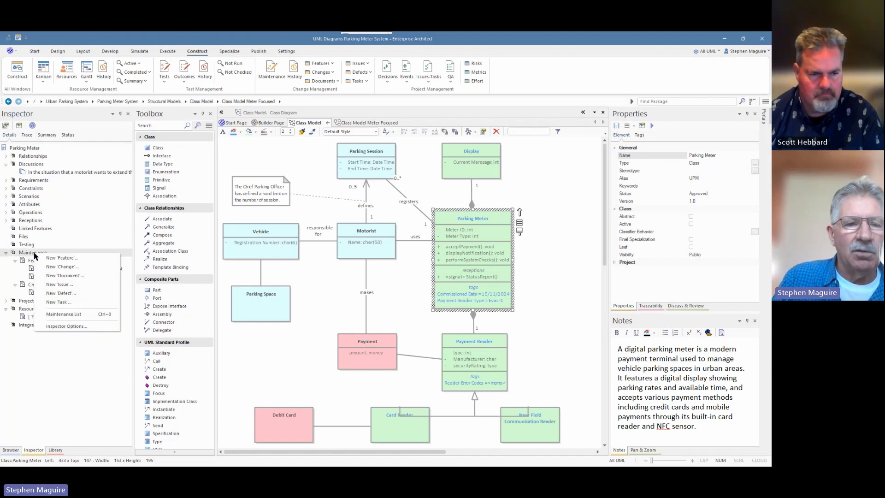
click(70, 268)
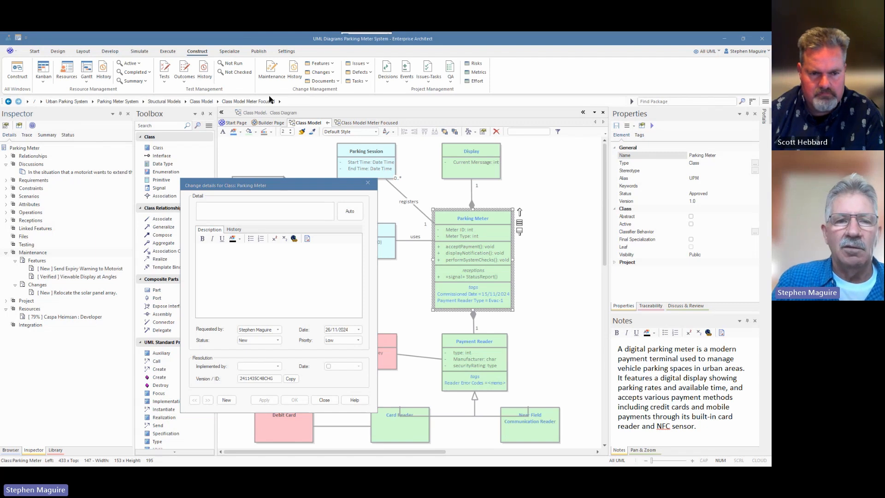
text(Display Messages)
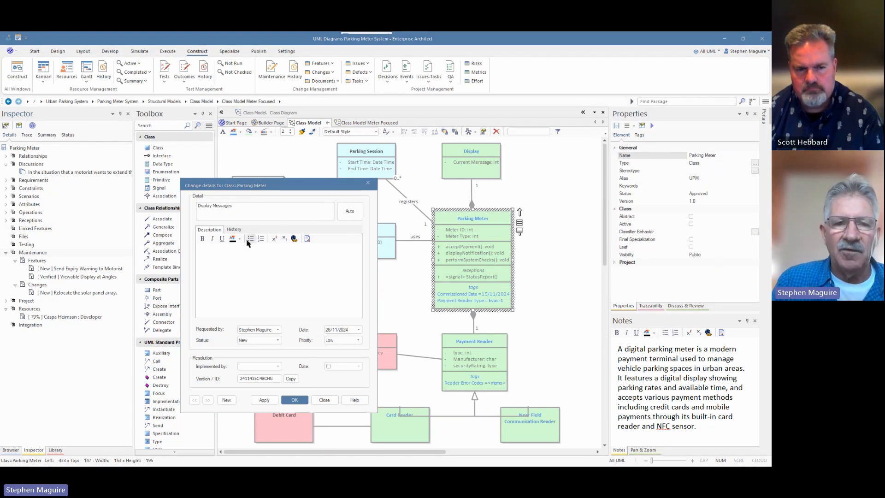
click(224, 251)
text(The display messages appear too technical and should be re-written in a register familiar to the motorist.)
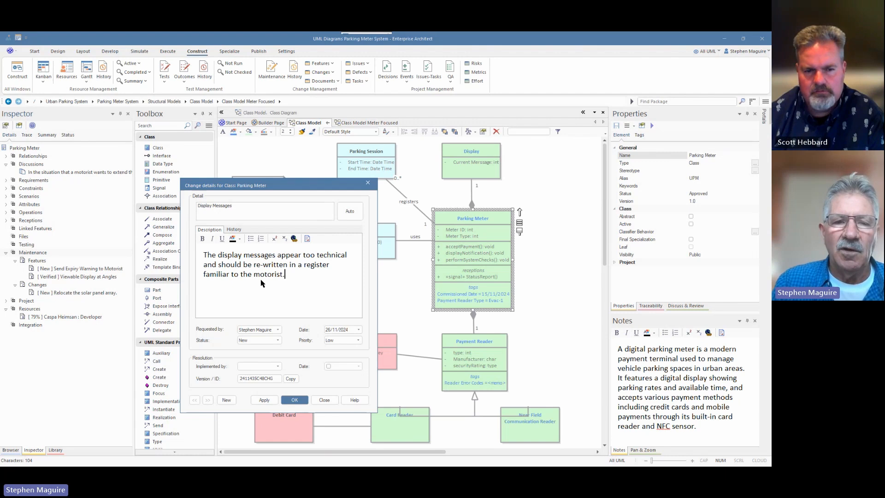
click(294, 400)
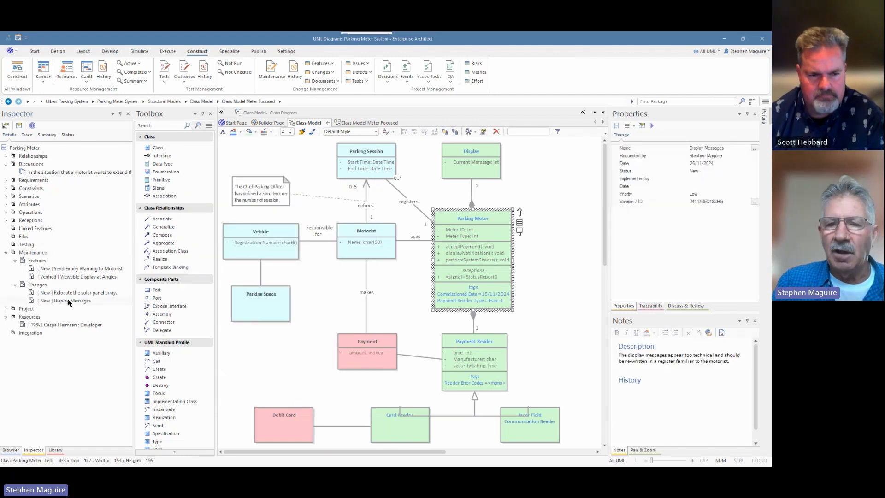
- Review the Parking Meter's maintenance items in the Class Model Meter Focused diagram and read the task on alternate natural languages for error messages
click(391, 122)
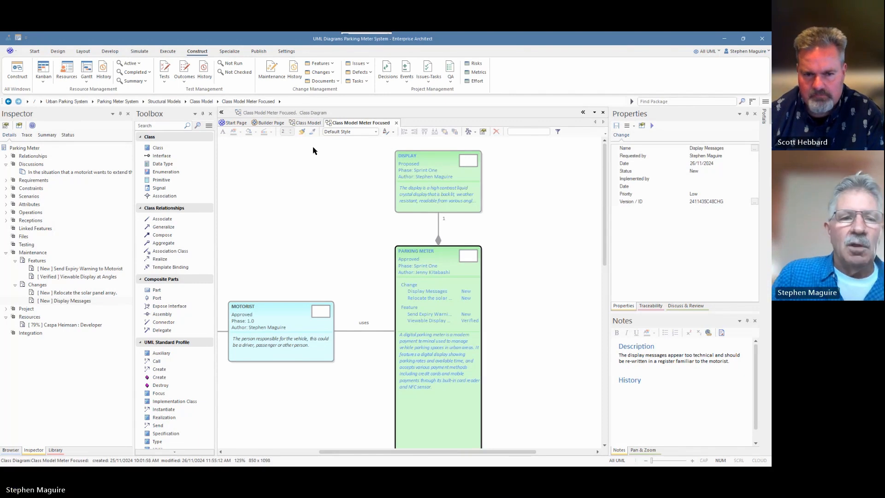
click(39, 254)
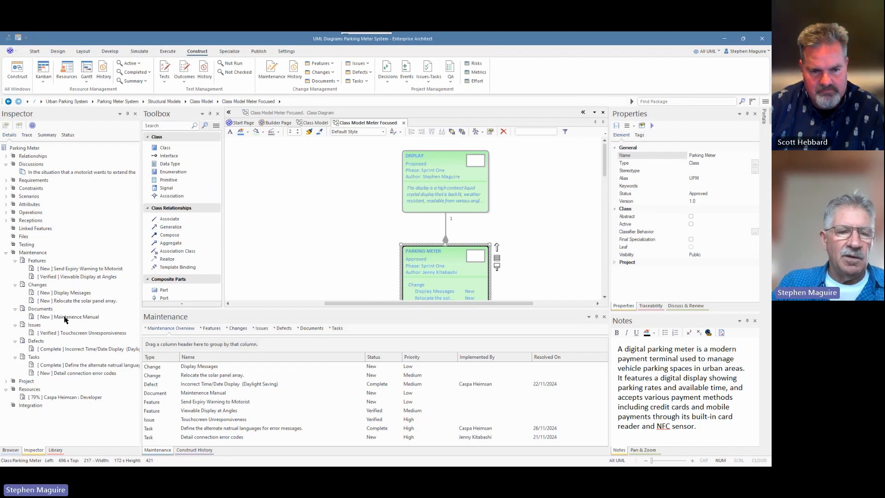
double_click(76, 365)
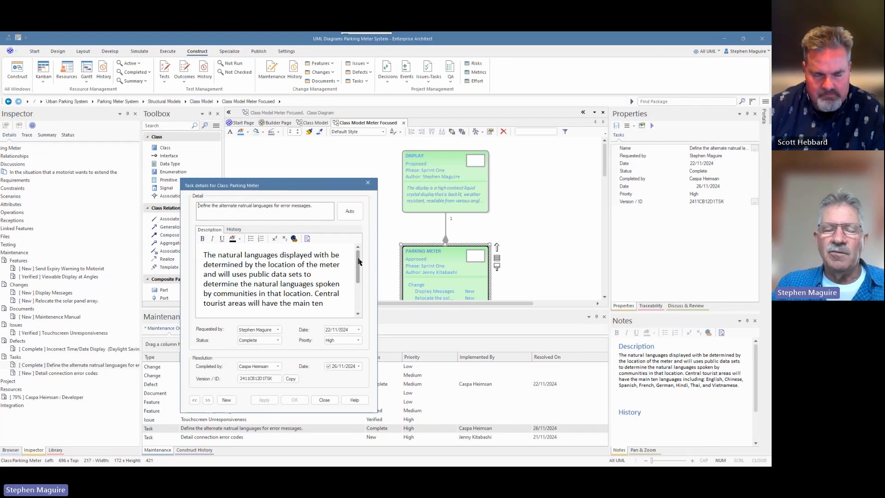
click(358, 291)
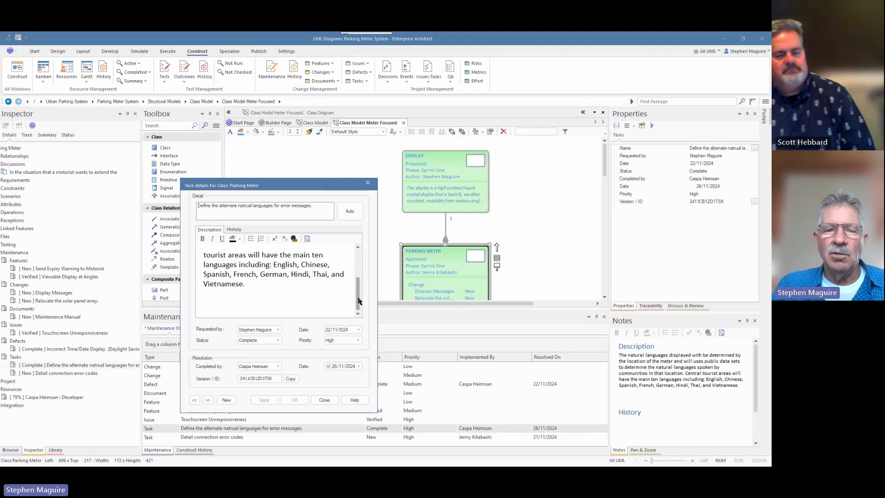
click(358, 272)
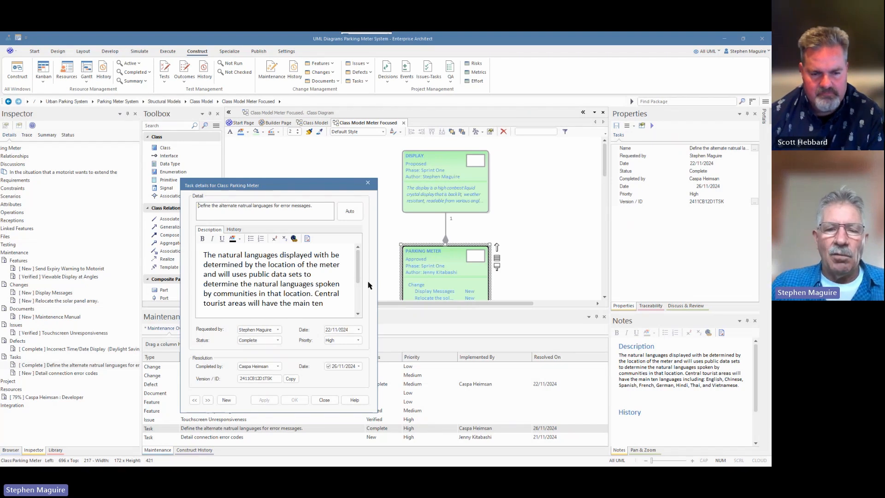
click(324, 399)
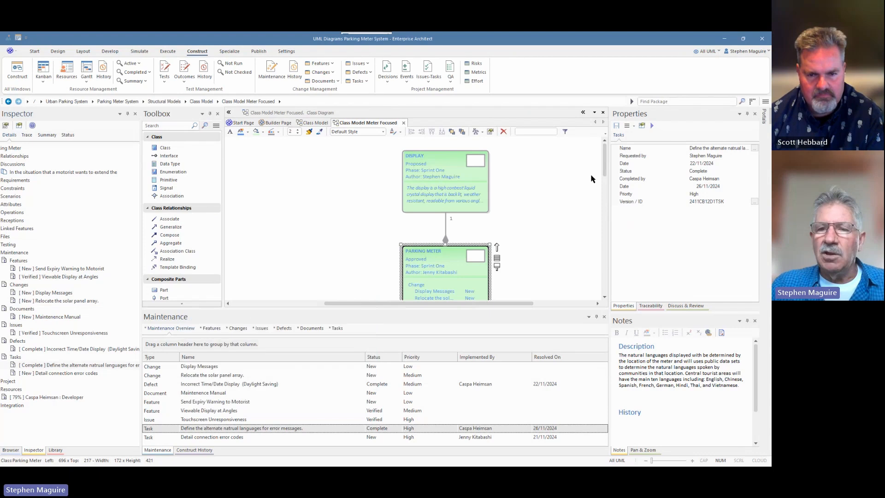
drag(605, 165, 604, 184)
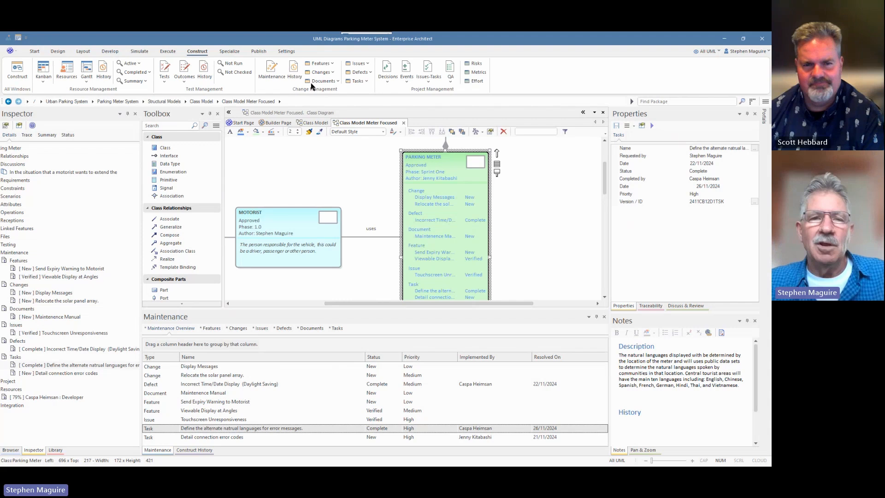
- Show the construct history of maintenance items and set its visible timeframe to 7 days
click(294, 73)
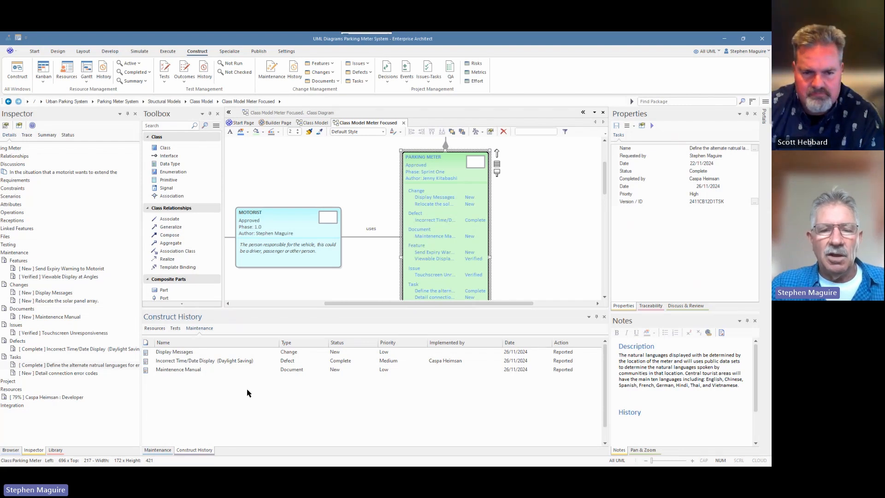
right_click(210, 386)
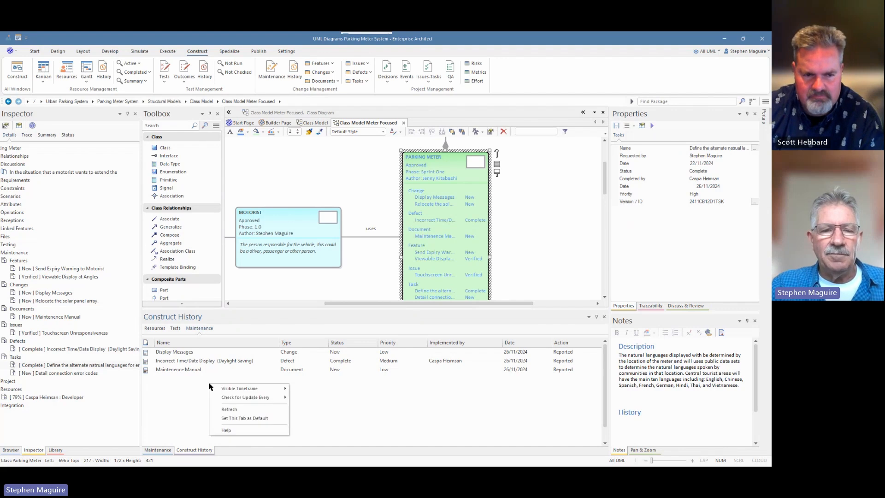
mouse_move(240, 390)
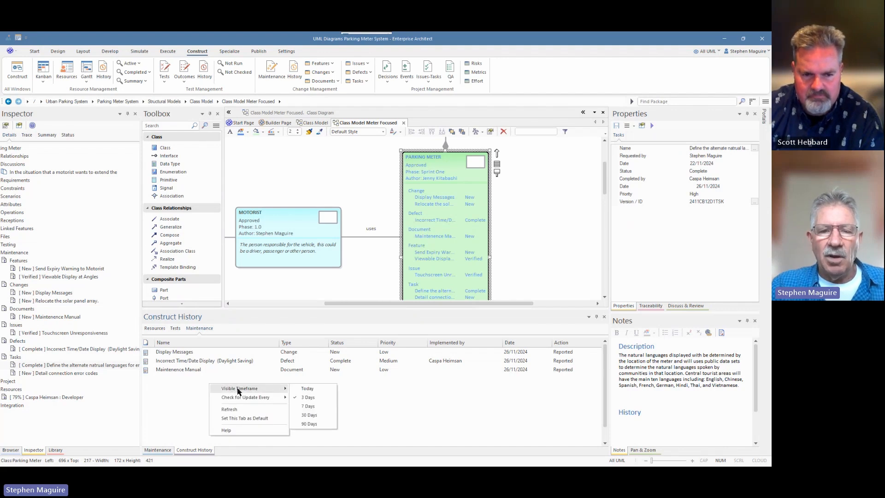
click(309, 406)
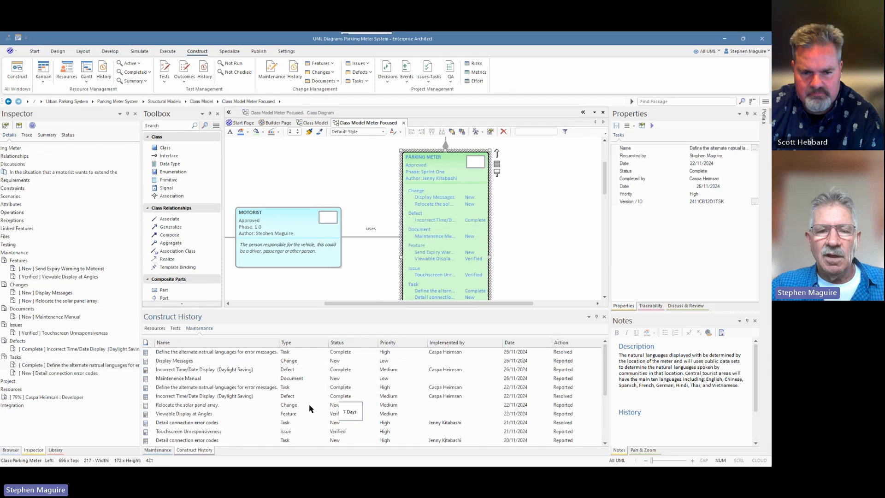
mouse_move(603, 358)
mouse_down()
mouse_move(604, 381)
mouse_move(602, 353)
mouse_up()
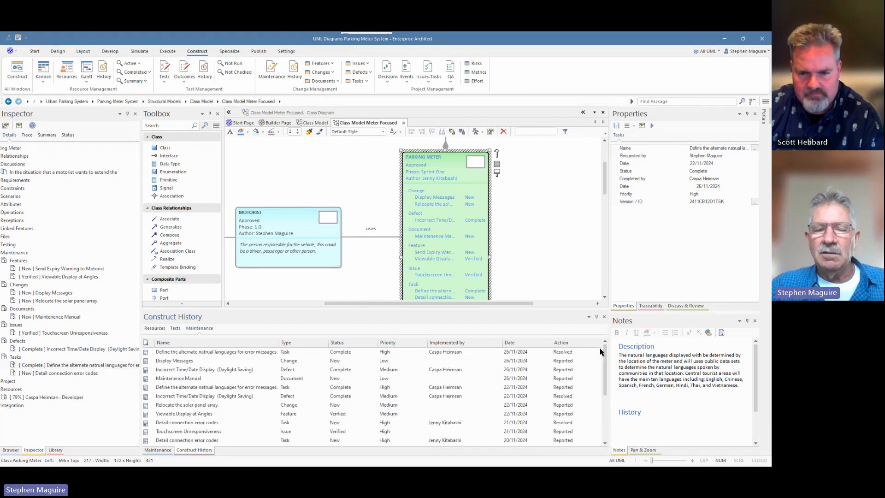
- Look at the update-check interval options for the construct history and leave them without choosing one
right_click(247, 361)
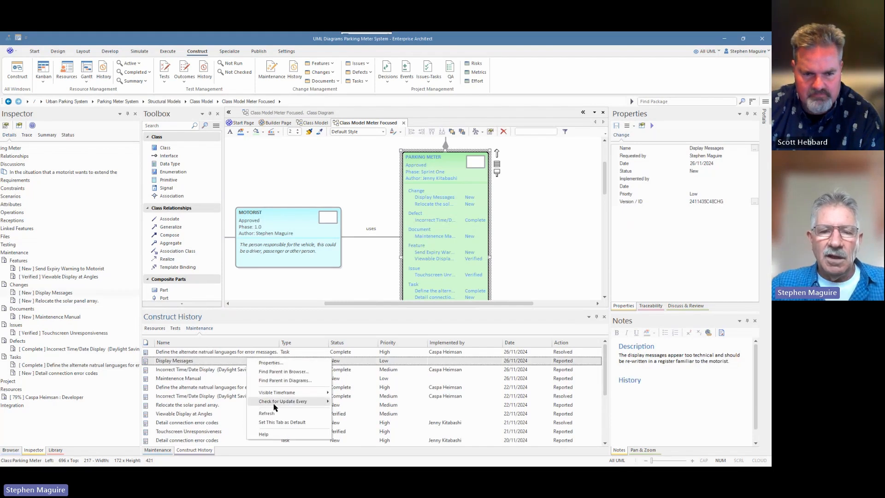
mouse_move(286, 404)
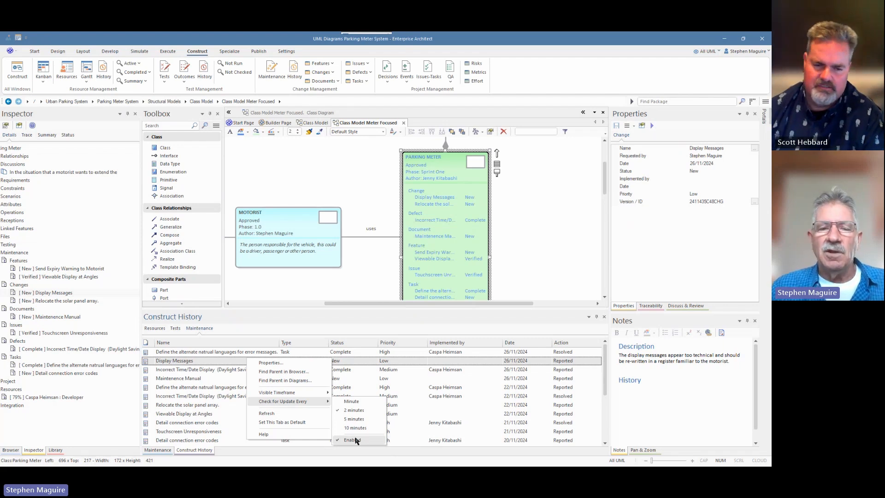
click(522, 239)
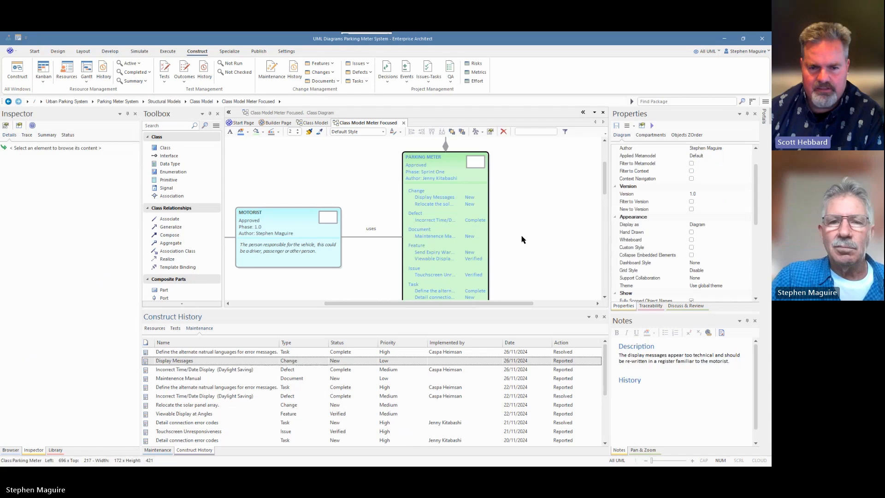
- Open the Parking Meter class's maintenance overview and group its items by Status
click(447, 172)
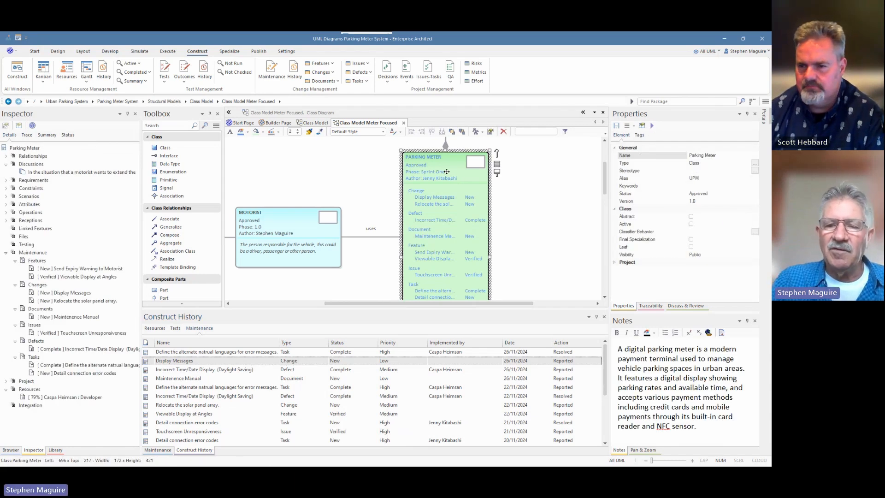
click(277, 79)
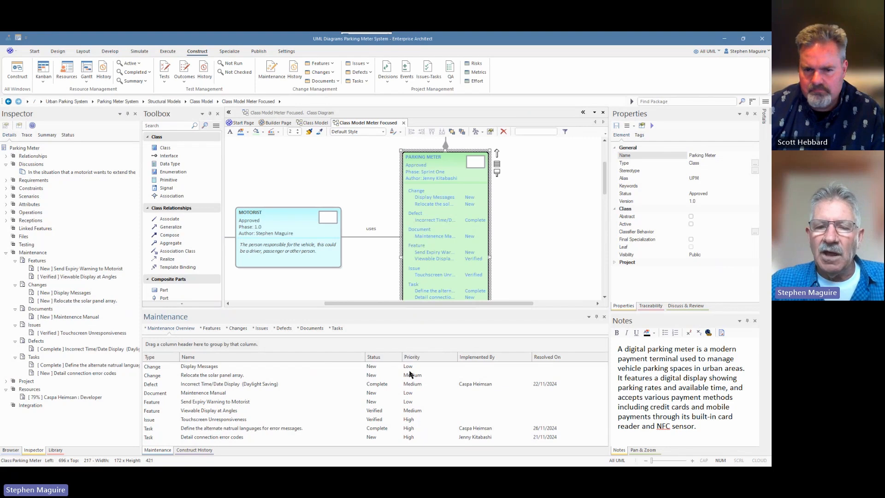
drag(386, 361, 226, 349)
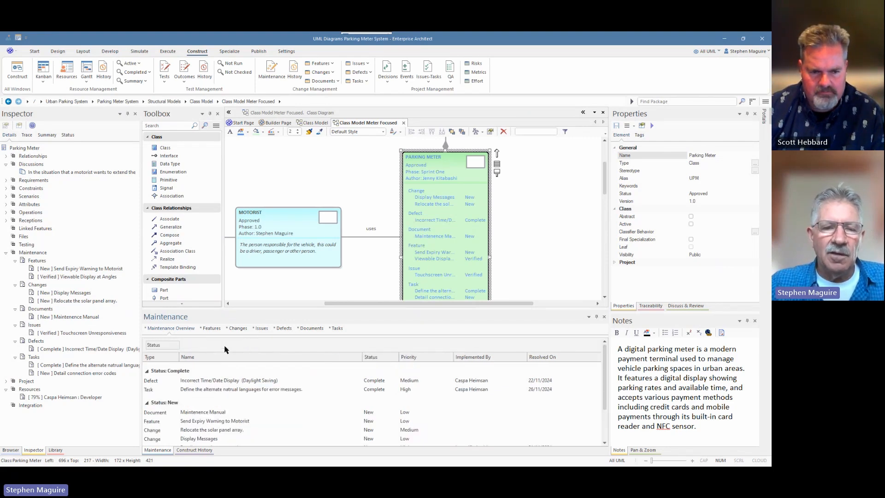
scroll(207, 387, down, 2)
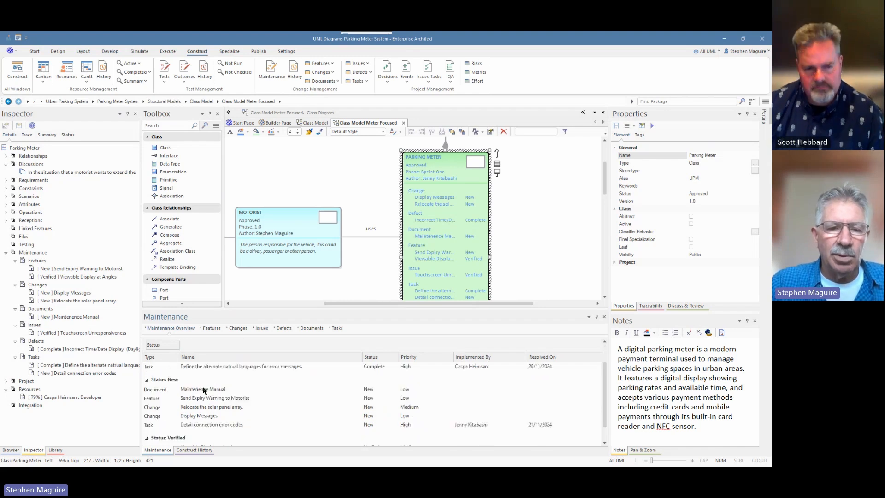
scroll(226, 369, up, 2)
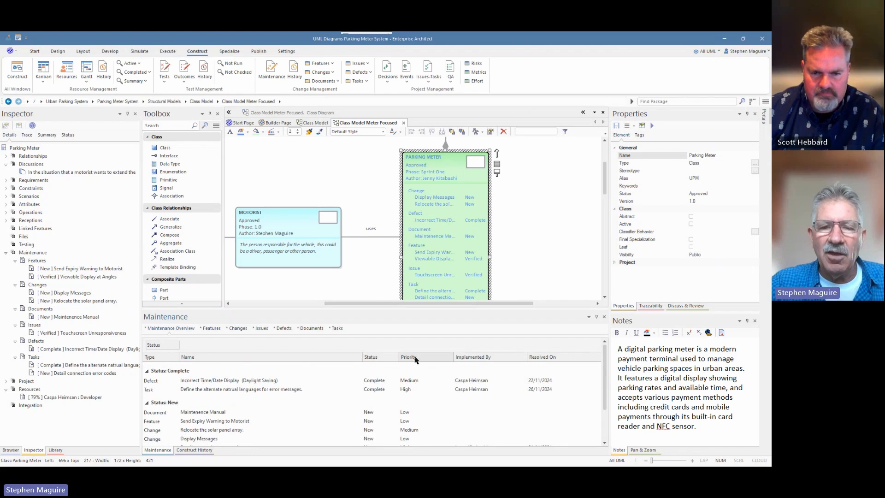
- Subgroup the maintenance items by Priority within each Status, review the groups, and shrink the maintenance area to give the diagram more height
mouse_move(415, 360)
mouse_down()
mouse_move(346, 335)
mouse_move(195, 354)
mouse_up()
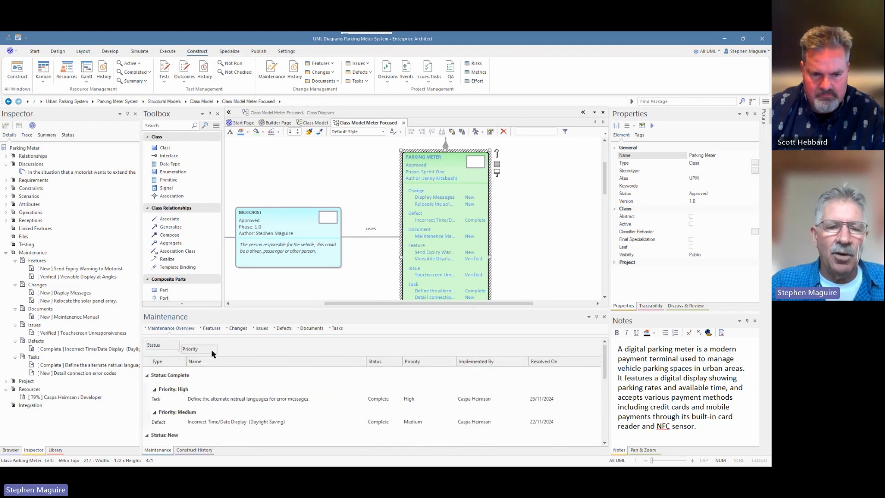
scroll(189, 390, down, 3)
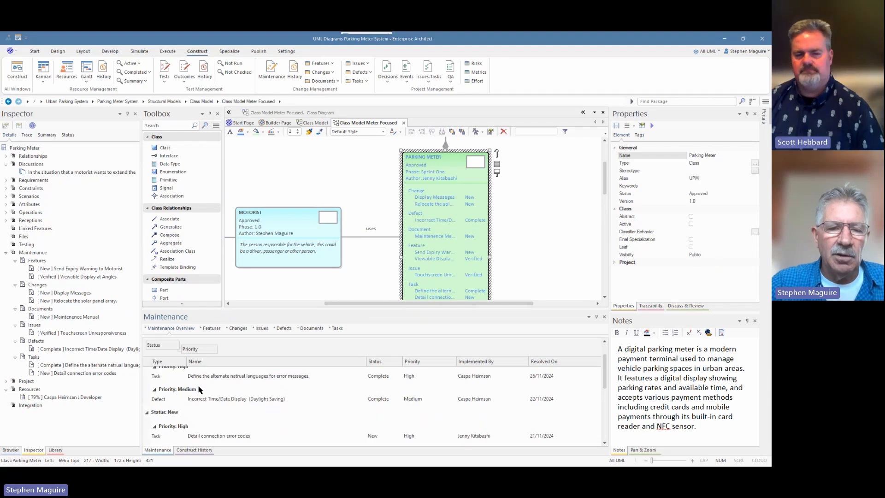
scroll(206, 412, up, 1)
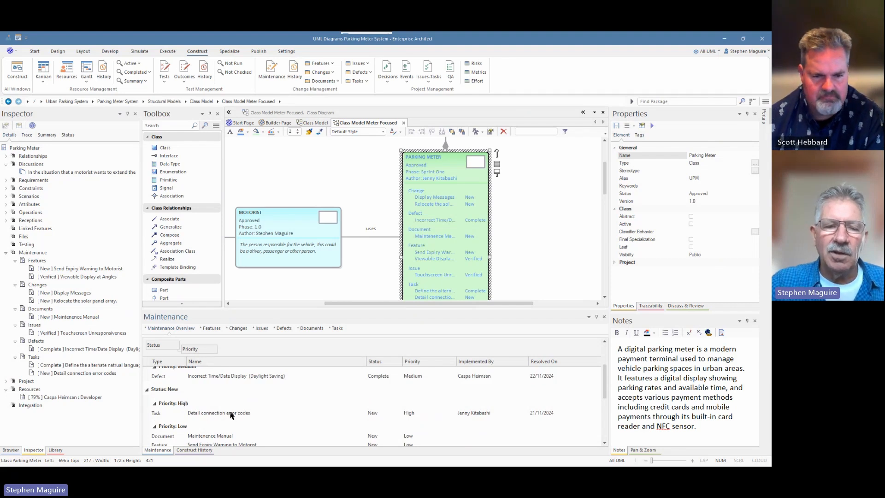
scroll(235, 413, down, 3)
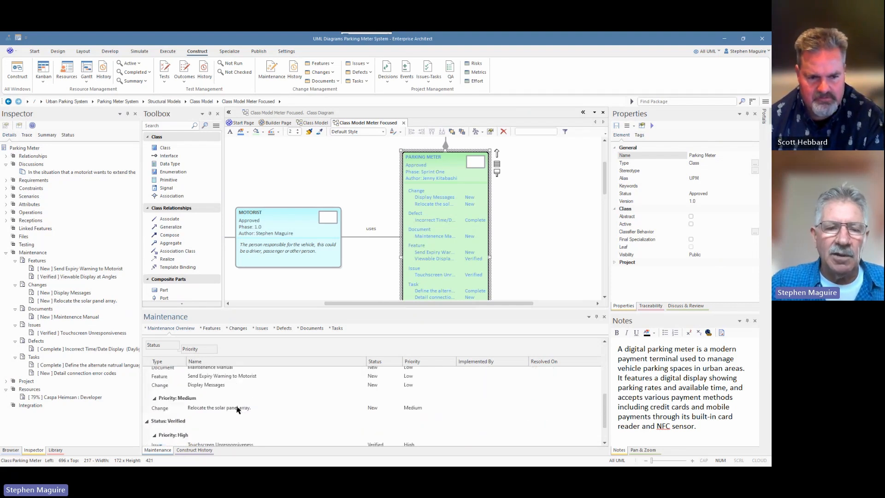
scroll(236, 409, down, 1)
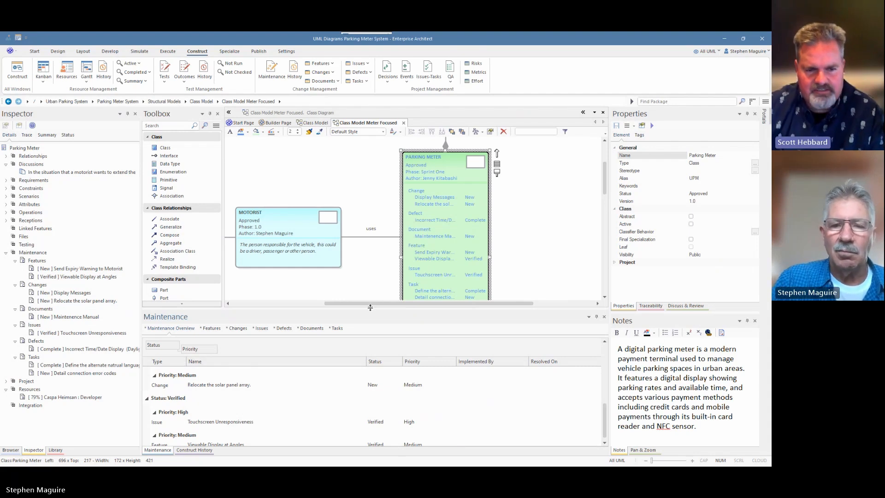
drag(370, 307, 373, 352)
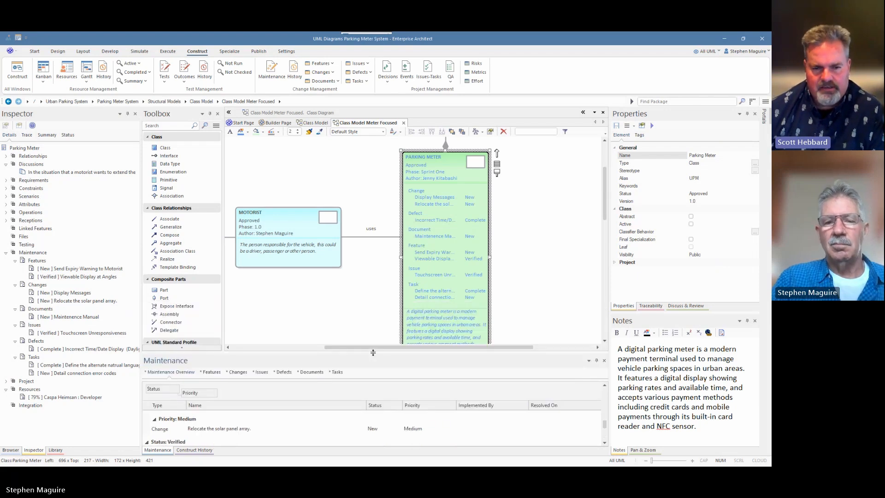